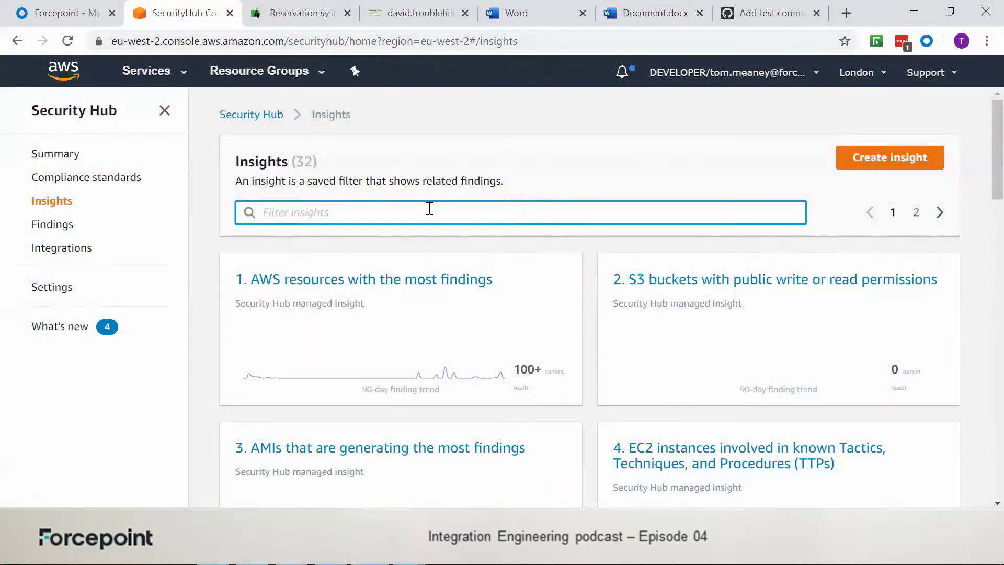
Filter the Security Hub insights for 'ngfw' and confirm no matching insights exist yet.
text(ngfw)
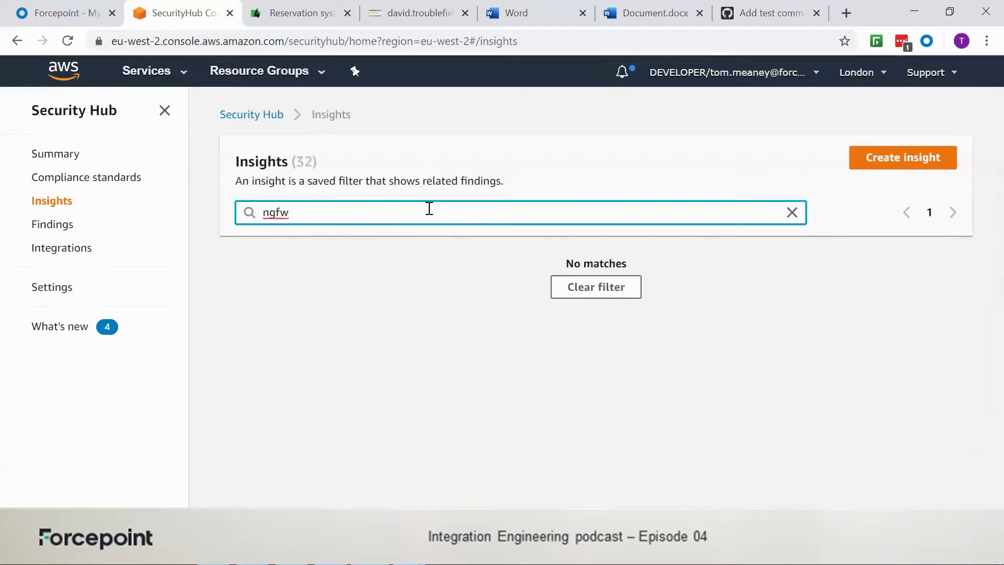
key(BackSpace)
key(BackSpace)
key(BackSpace)
key(BackSpace)
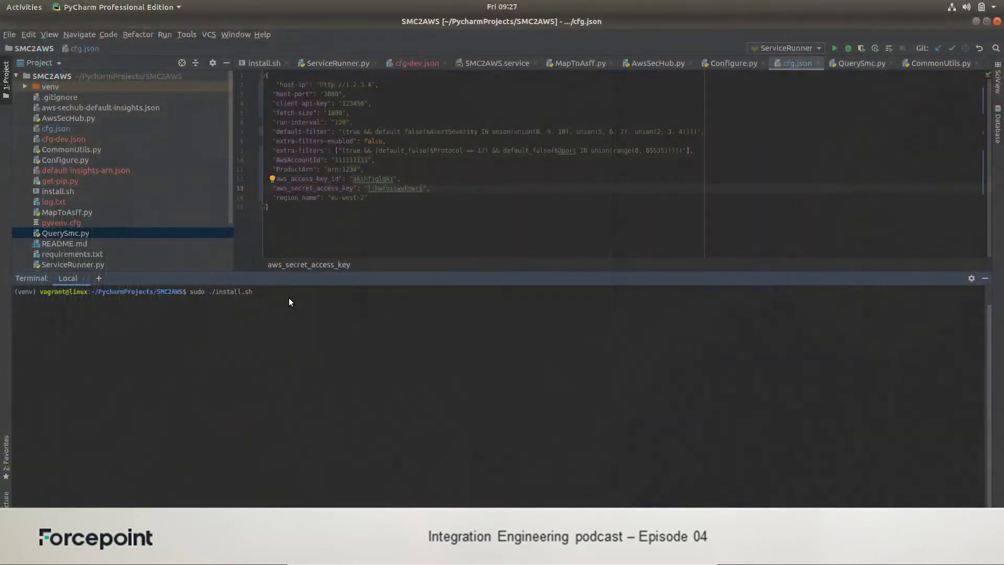
key(Return)
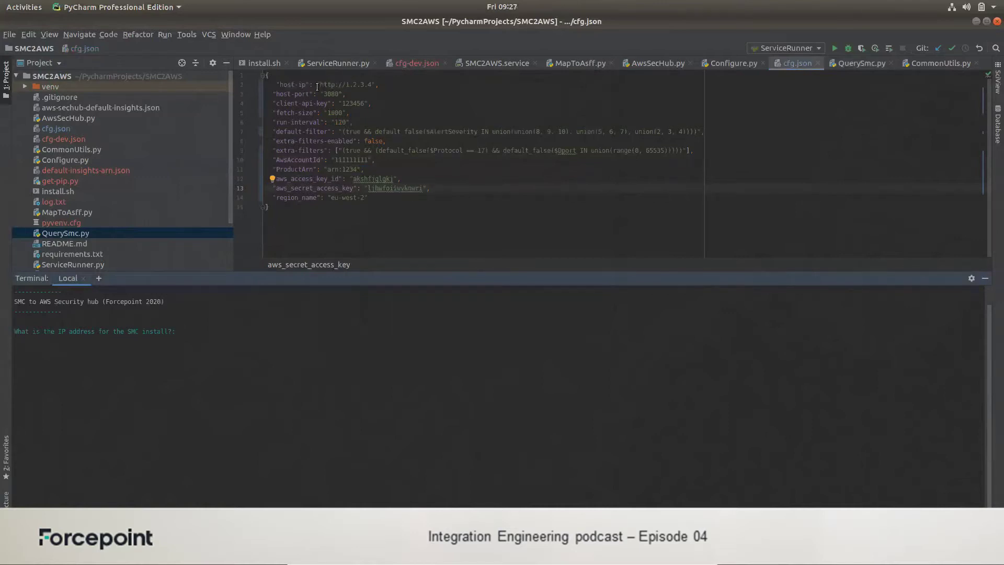
drag(372, 85, 319, 85)
middle_click(248, 341)
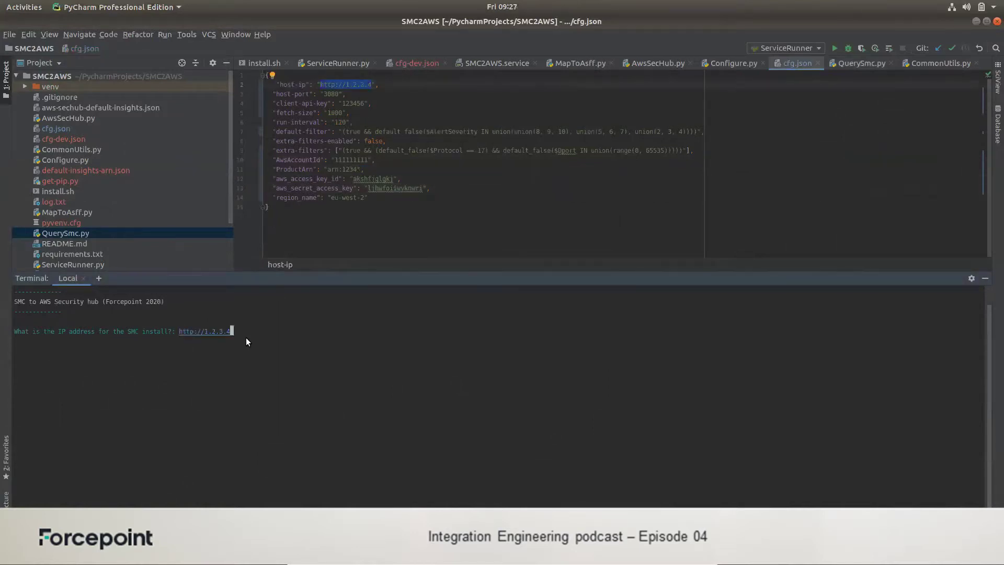
key(Return)
text(3080)
key(Return)
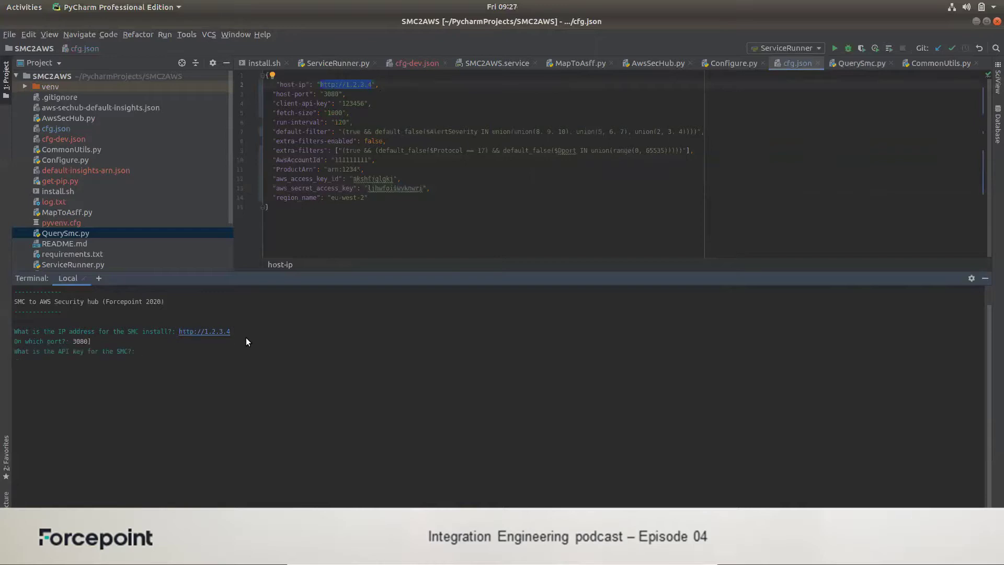
Paste the client API key from cfg.json, then set interval 120 and query size 100.
double_click(354, 104)
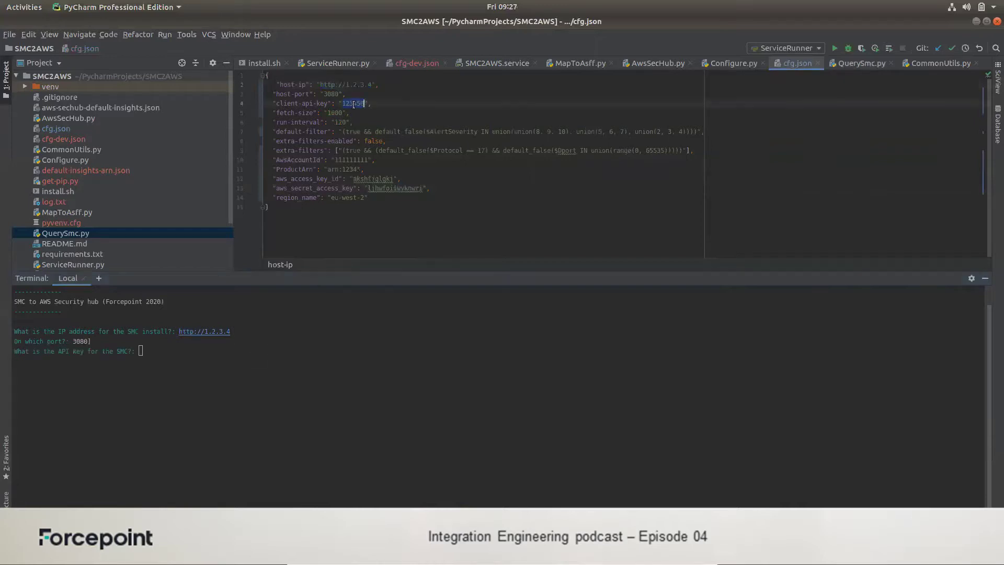
click(208, 351)
key(ctrl+shift+v)
key(Return)
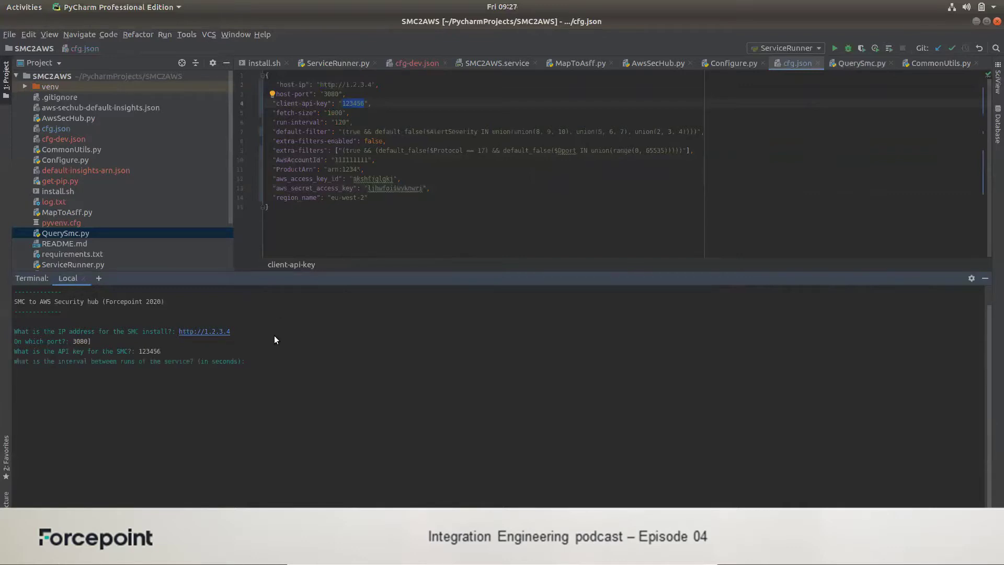
text(120)
key(Return)
text(100)
key(Return)
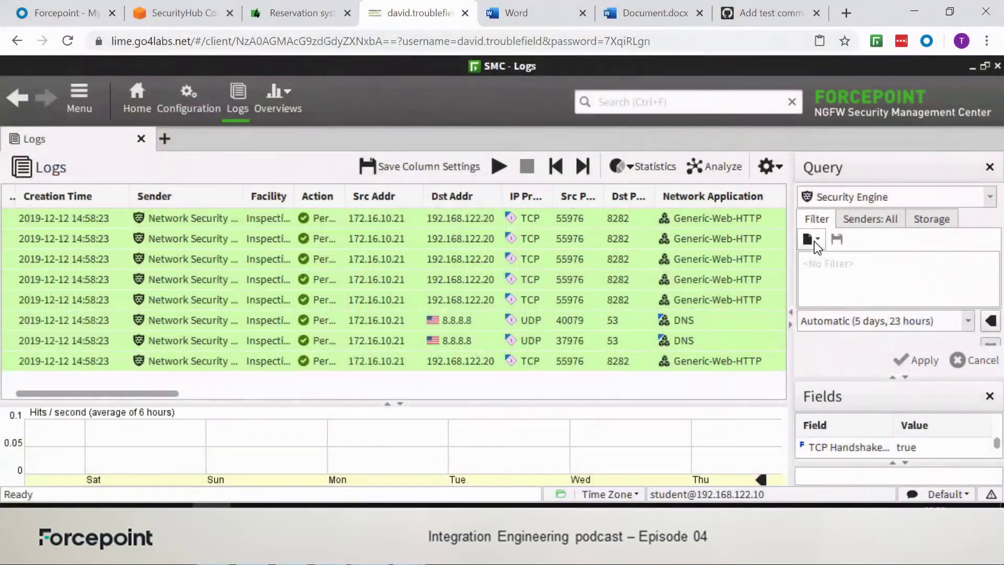
Create a new log query filter using the Severity field.
click(814, 242)
mouse_move(841, 284)
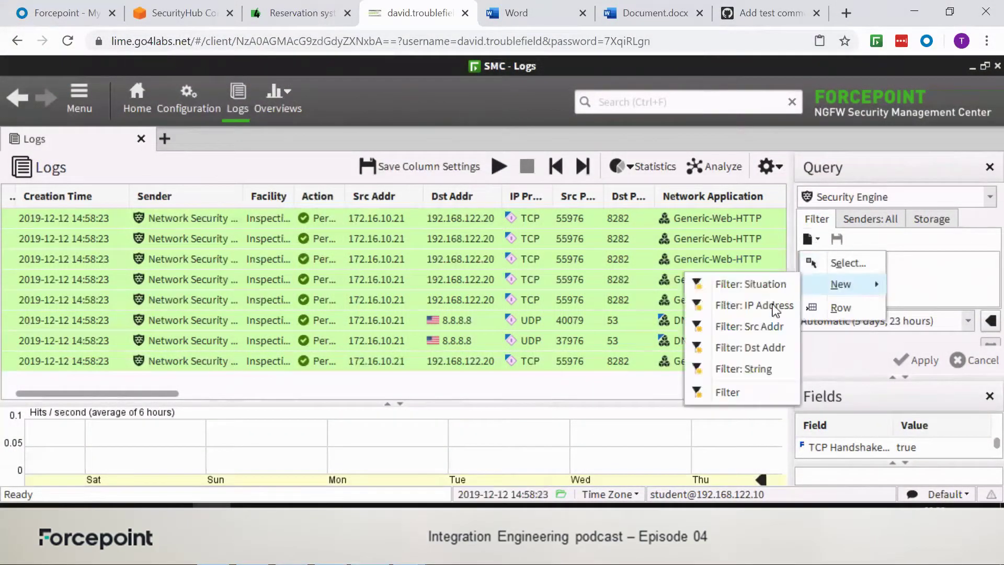
click(735, 394)
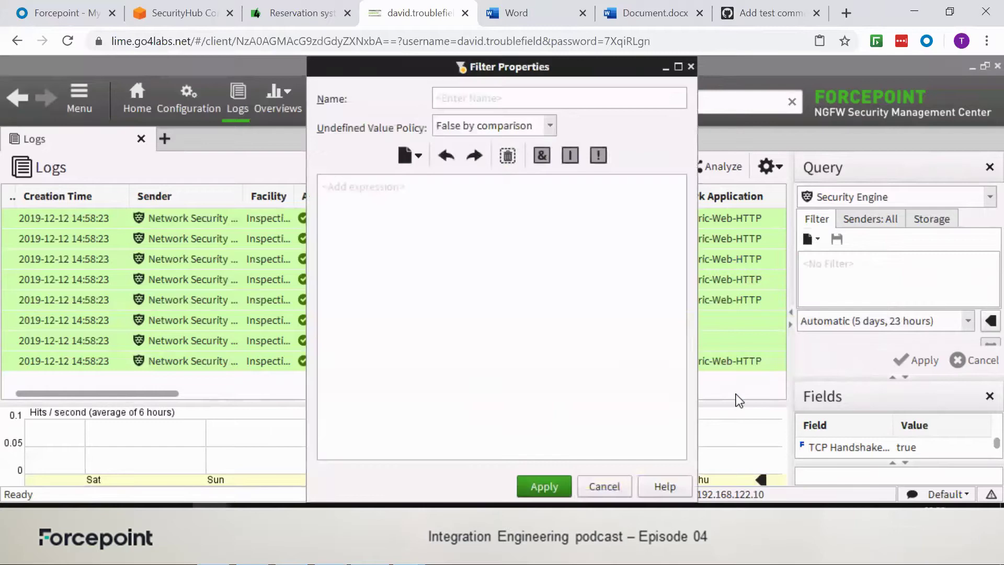
click(411, 156)
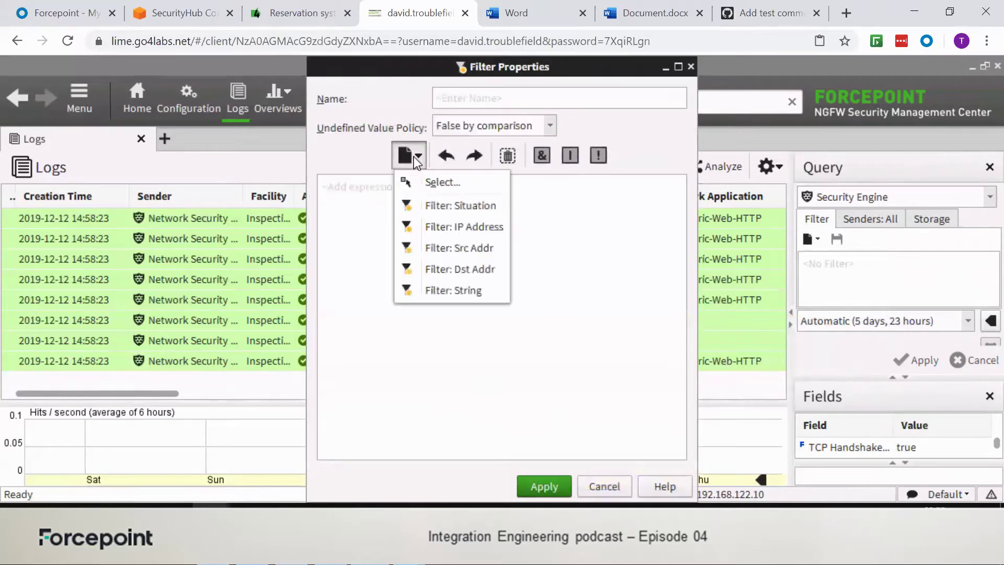
click(443, 184)
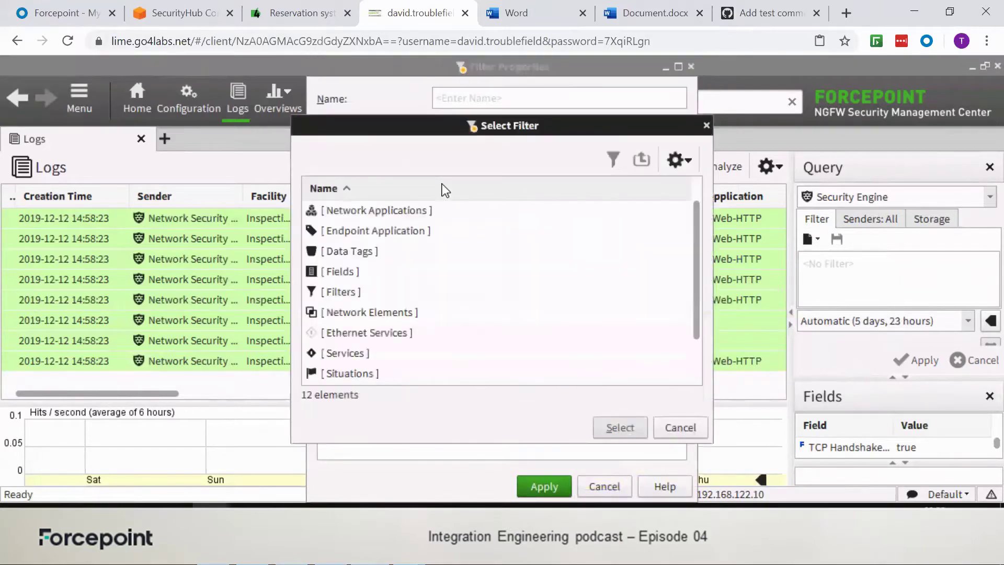
scroll(386, 256, up, 10)
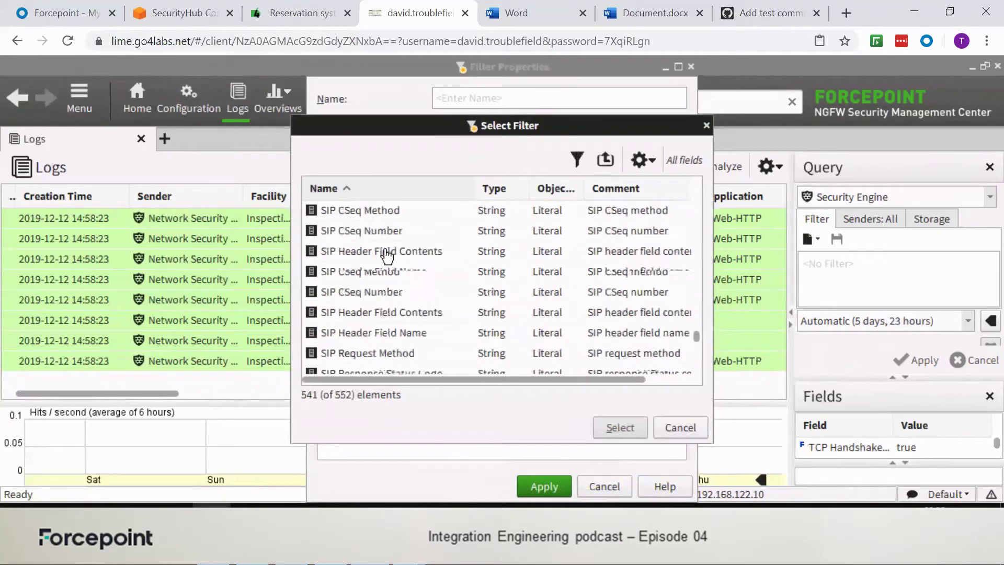
click(342, 209)
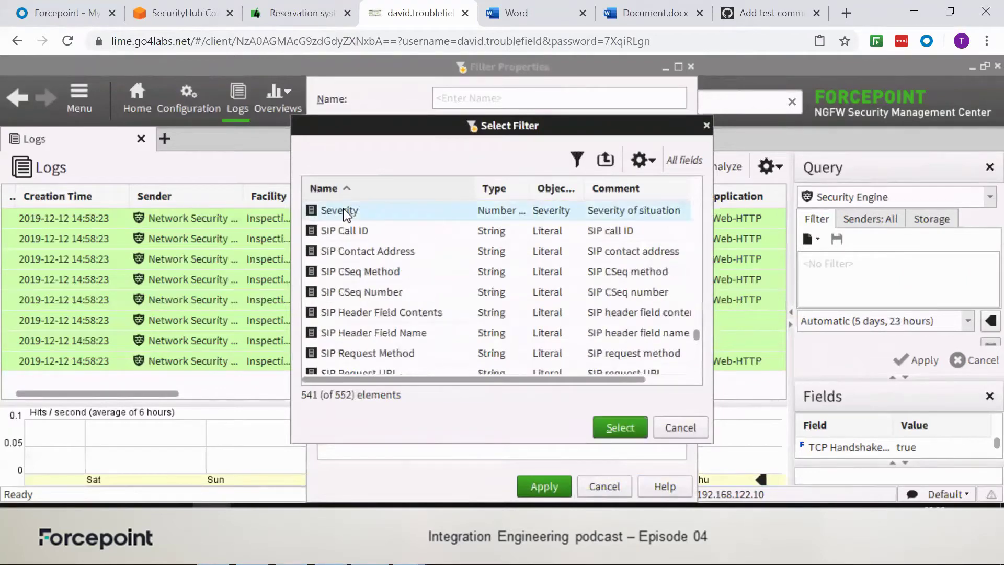
click(620, 428)
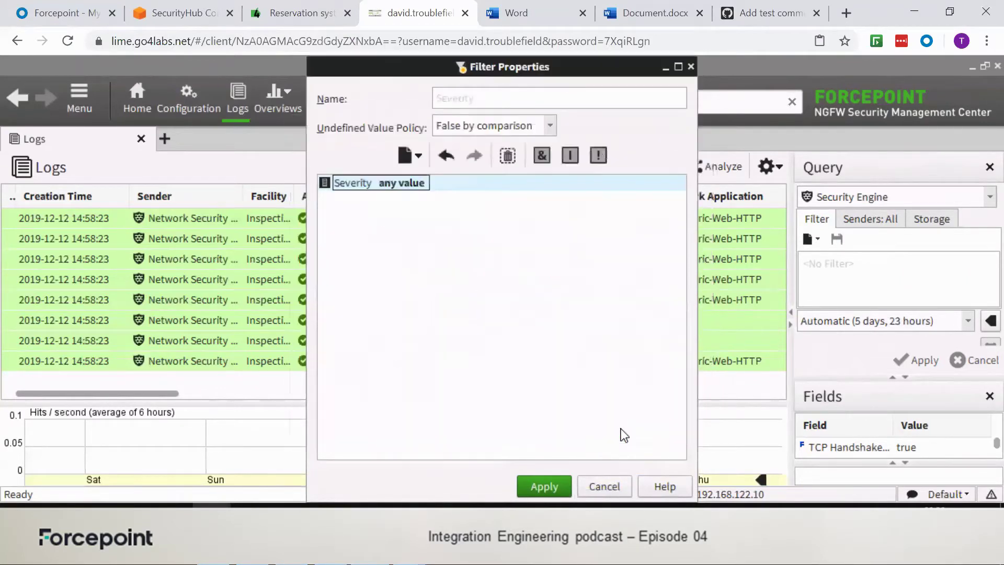
Set the condition to Severity in Critical, High and apply the filter.
double_click(410, 184)
click(518, 213)
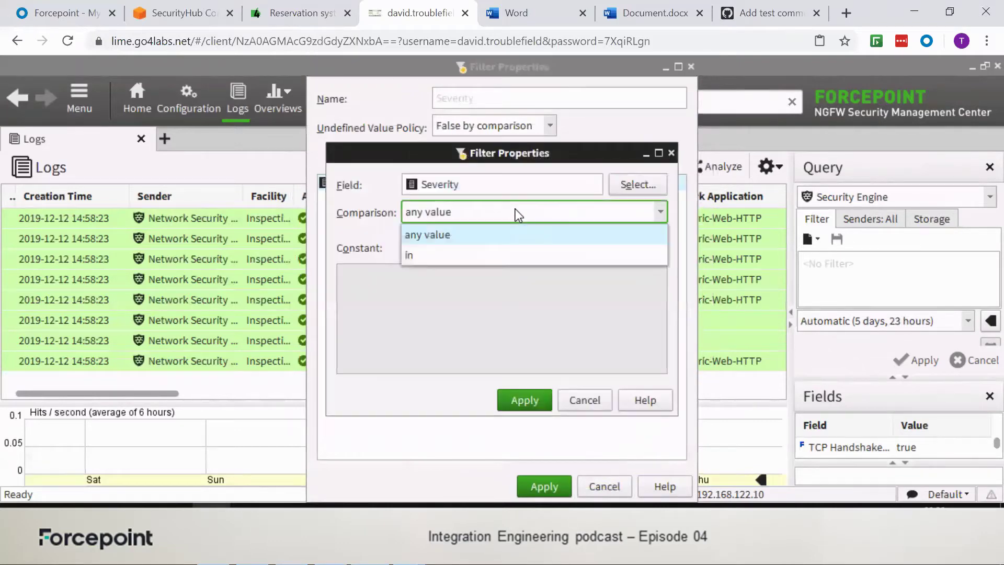
click(434, 254)
click(544, 254)
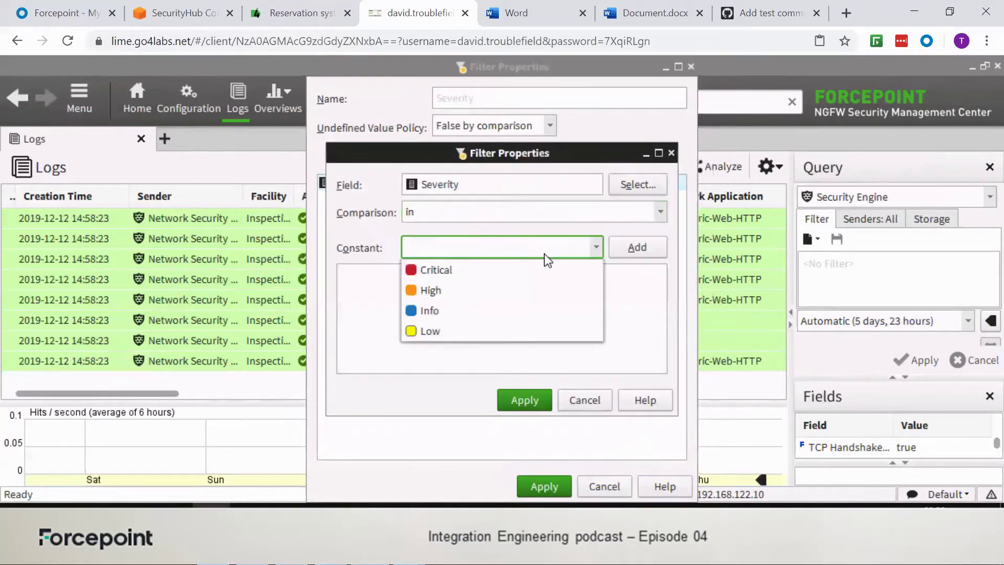
click(457, 266)
click(634, 250)
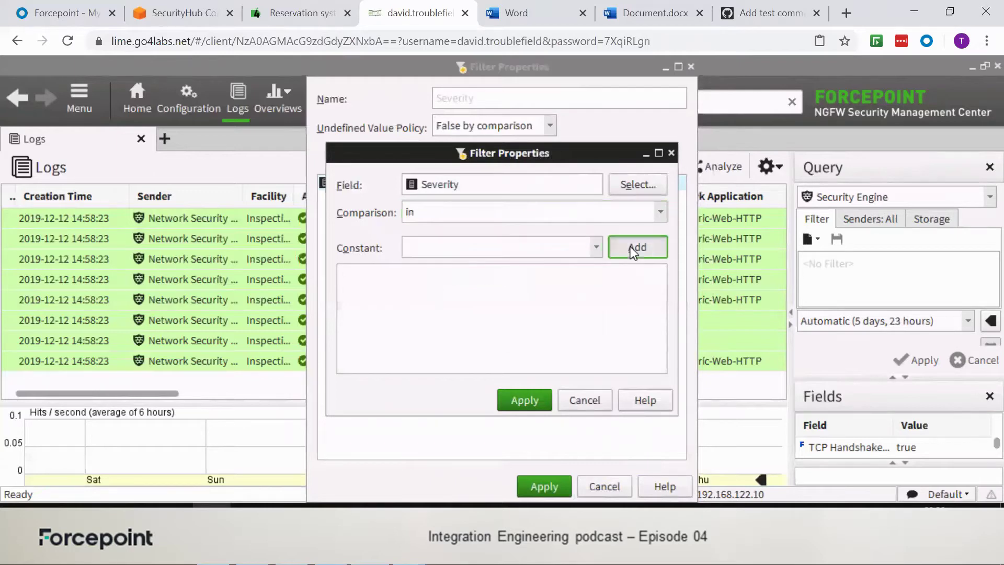
click(596, 246)
click(473, 292)
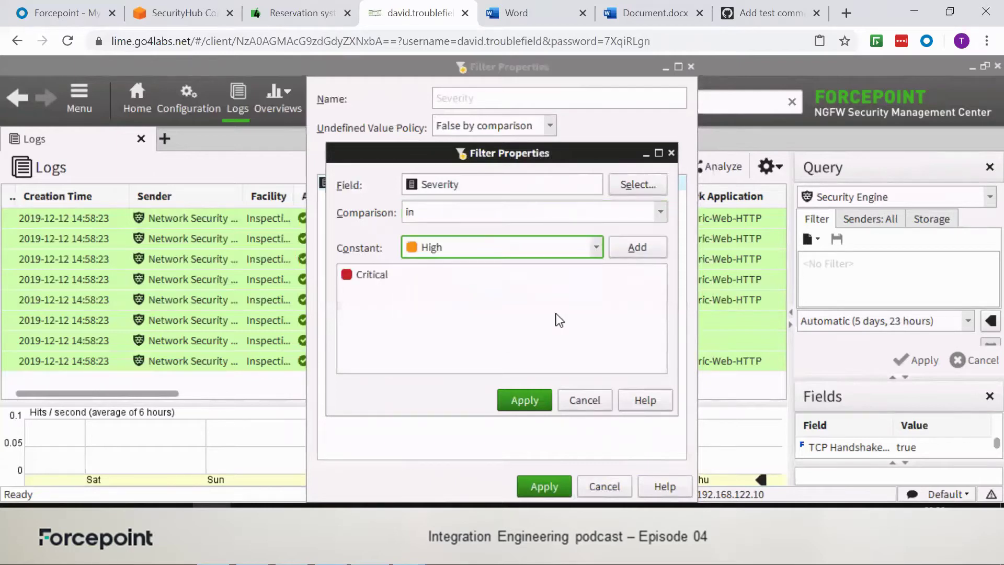
click(632, 249)
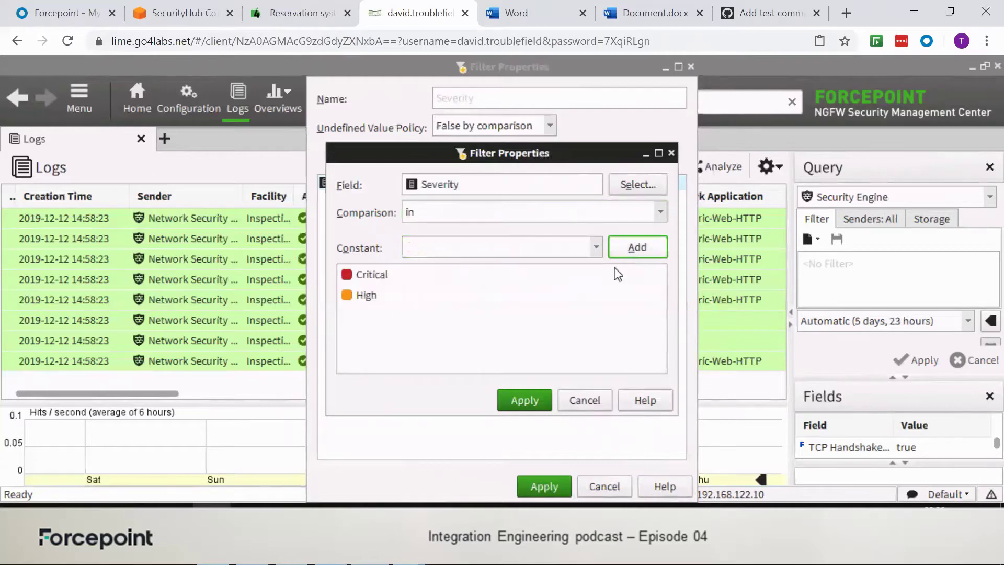
click(528, 396)
click(544, 485)
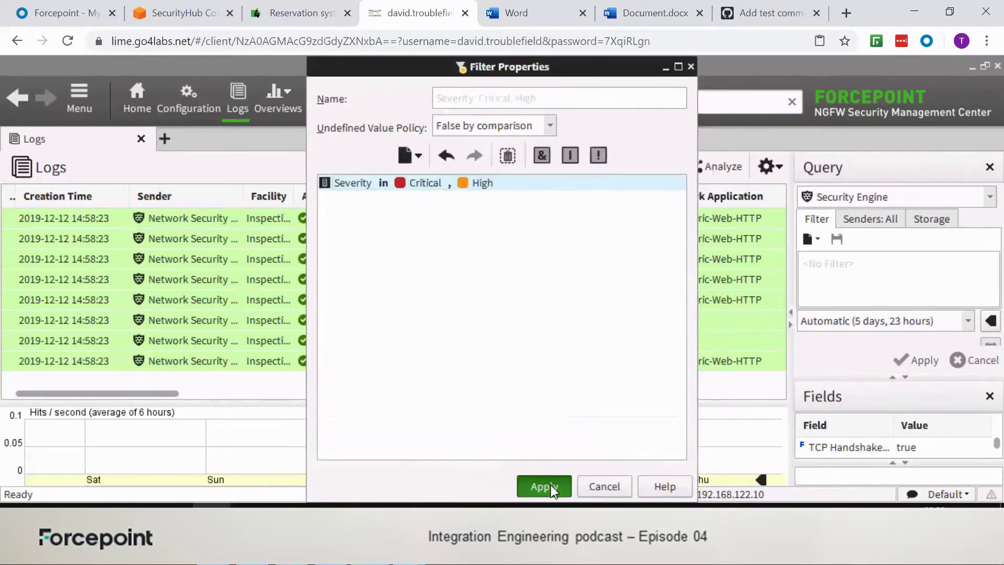
Combine the filters into Combined 1 and select its query expression text for copying.
right_click(885, 285)
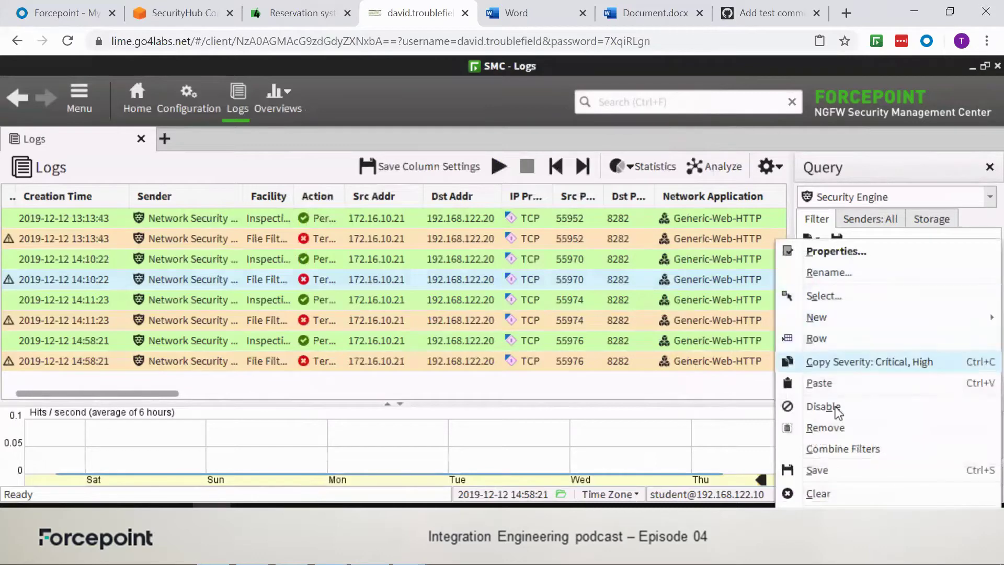
click(848, 449)
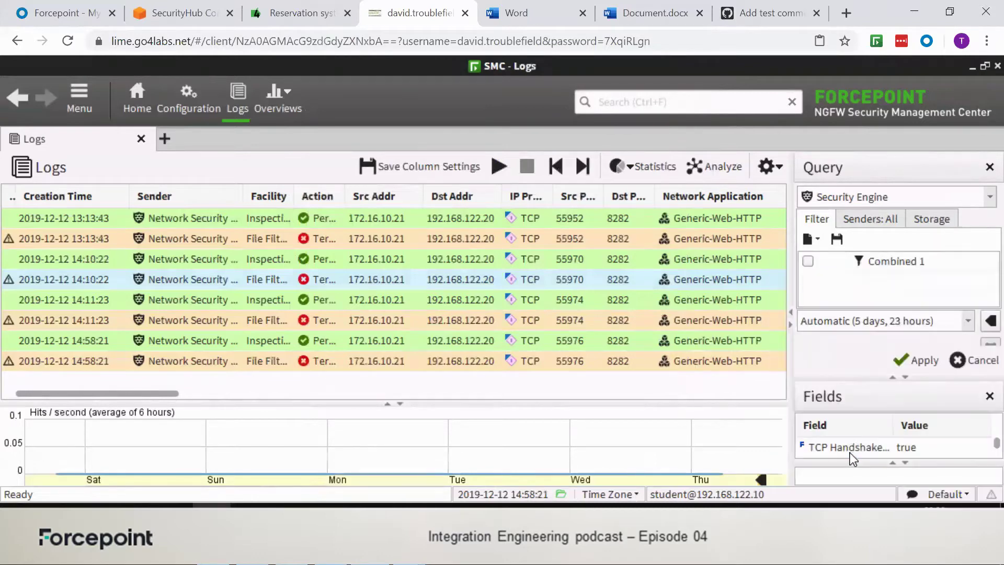
right_click(886, 259)
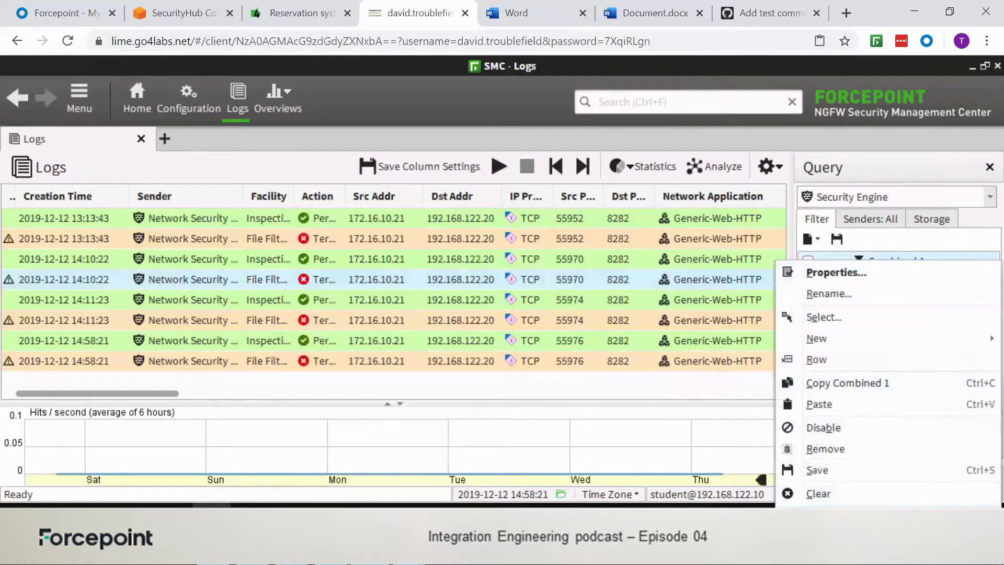
key(Return)
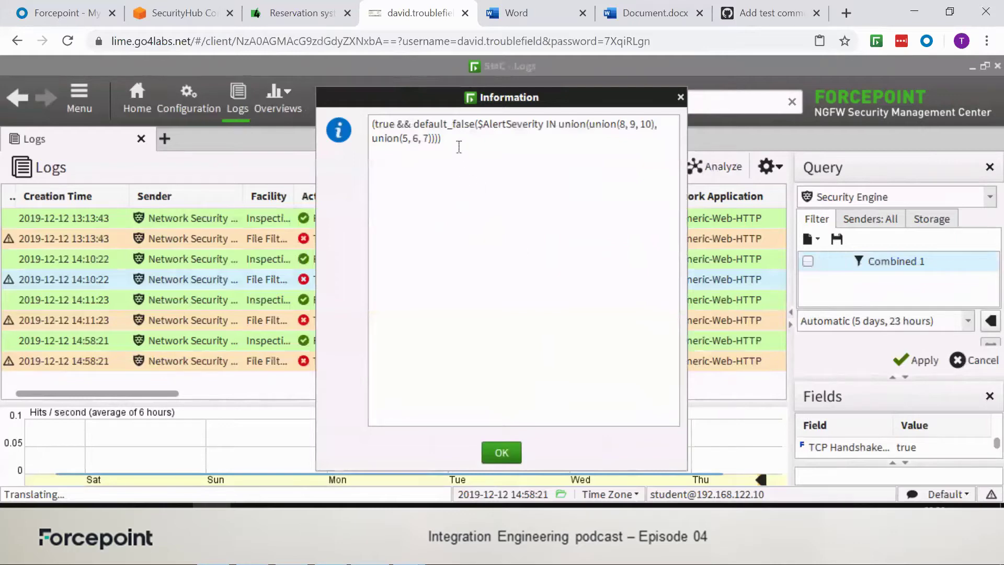
drag(446, 139, 350, 116)
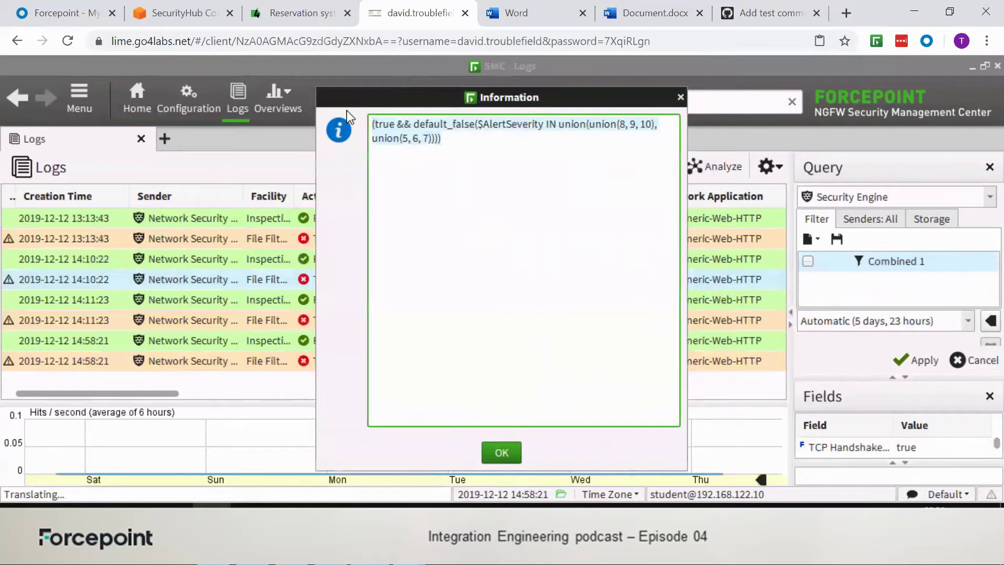
key(alt+Tab)
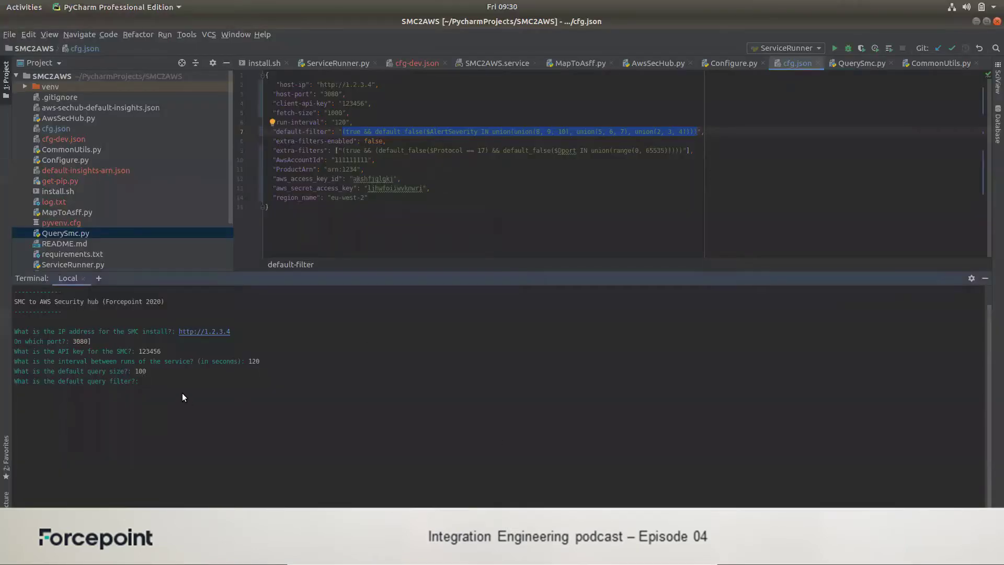
Paste the AlertSeverity filter as the default query filter and enable extra filters.
text((true && default_false($AlertSeverity IN union(union(8, 9, 10), union(5, 6, 7), union(2, 3, 4))))
key(Return)
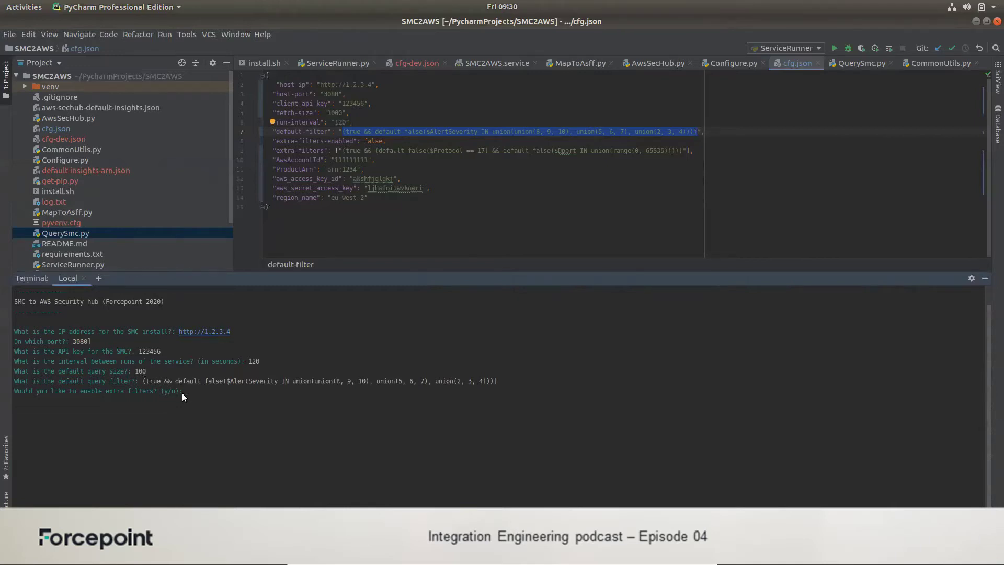
key(Return)
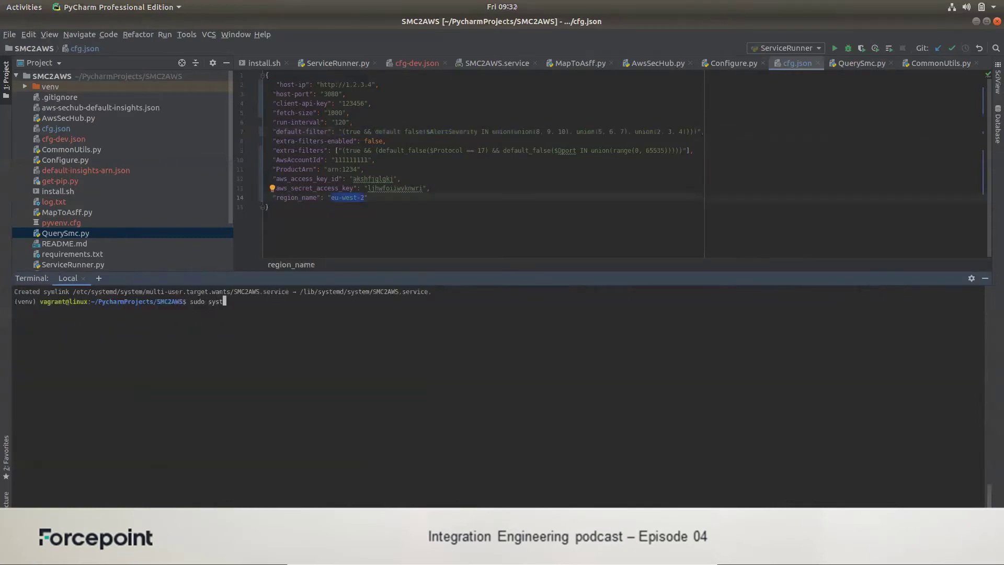
text(emctl status SMC2AWS.service)
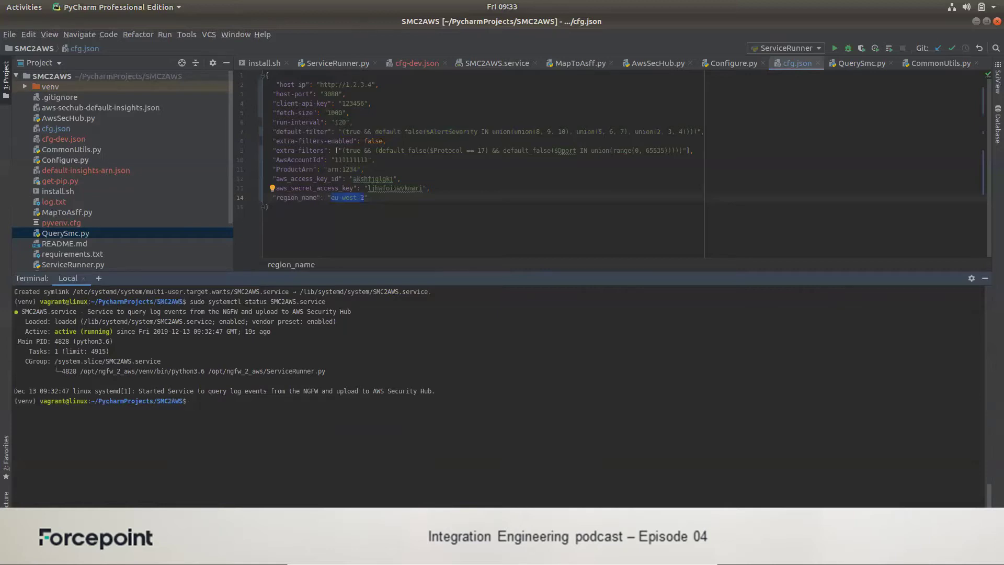
Return to the browser once SMC2AWS.service reports active (running).
key(alt+Tab)
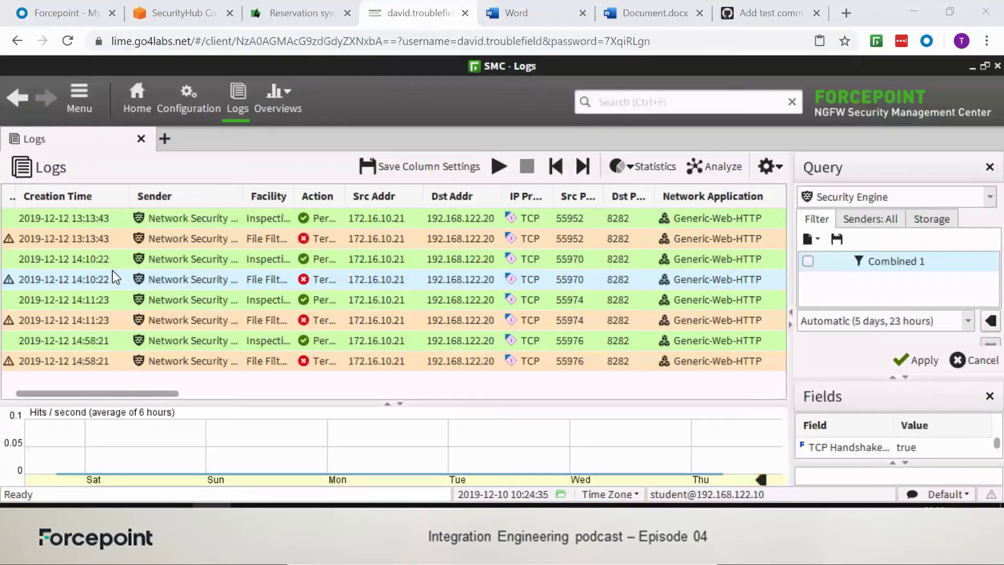
Reload Security Hub insights, filter for 'ngfw', and open Forcepoint NGFW breaches by severity.
click(177, 15)
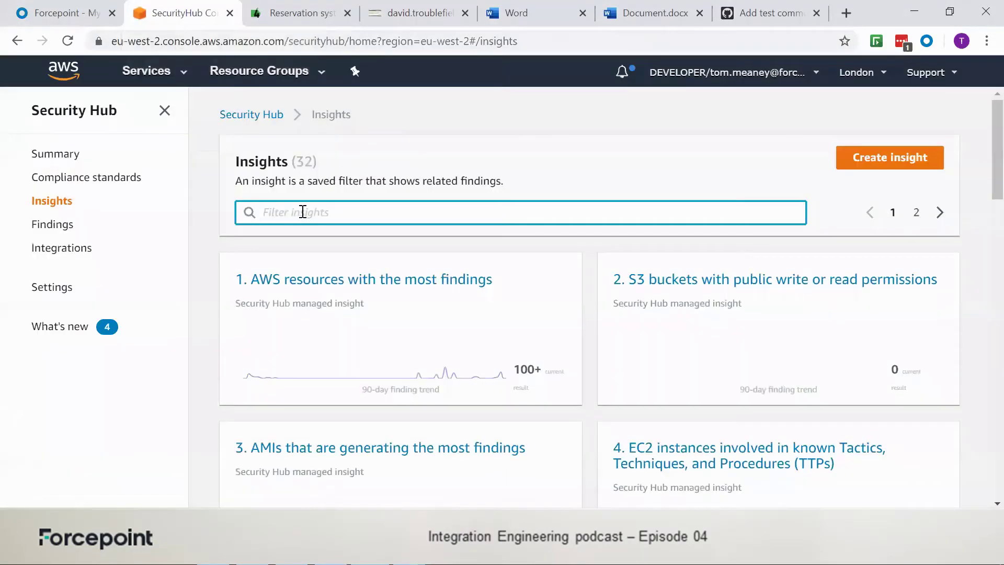
click(66, 42)
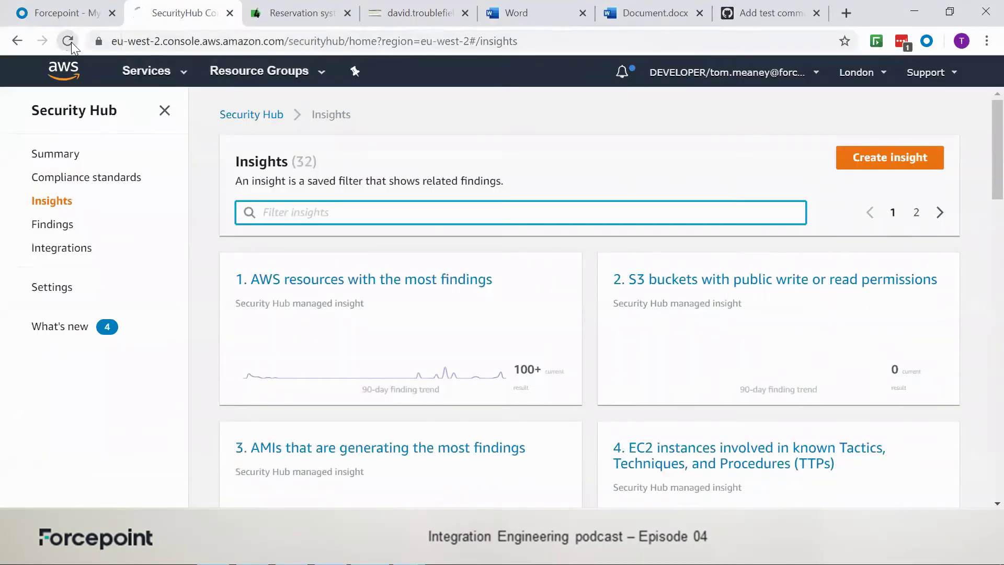
click(335, 217)
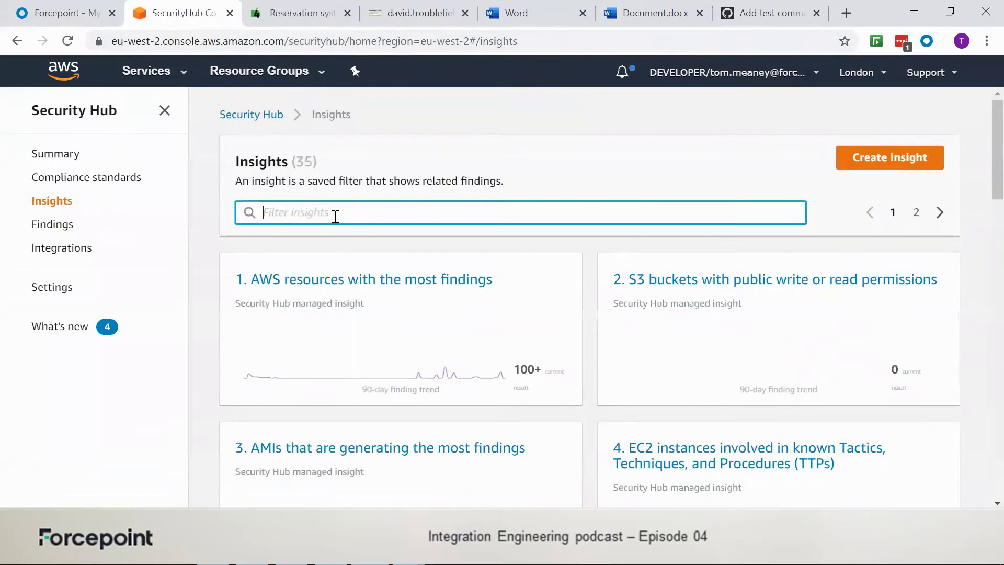
text(ngfw)
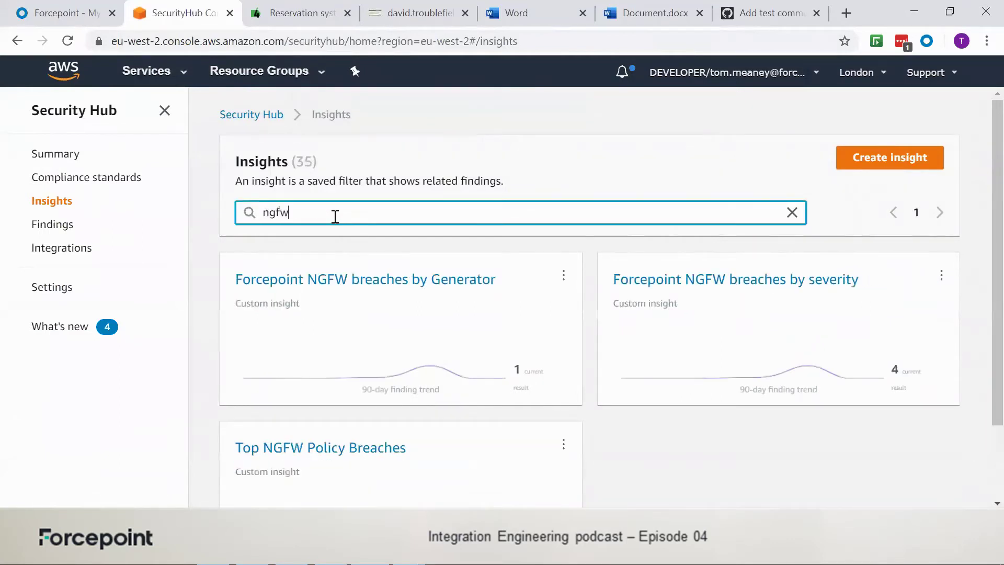
click(752, 287)
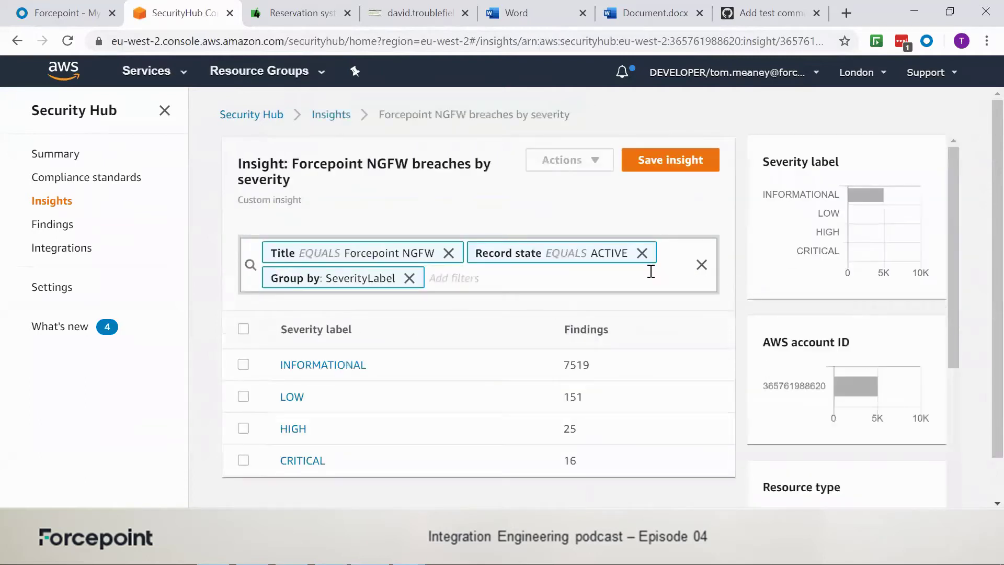
scroll(696, 318, down, 1)
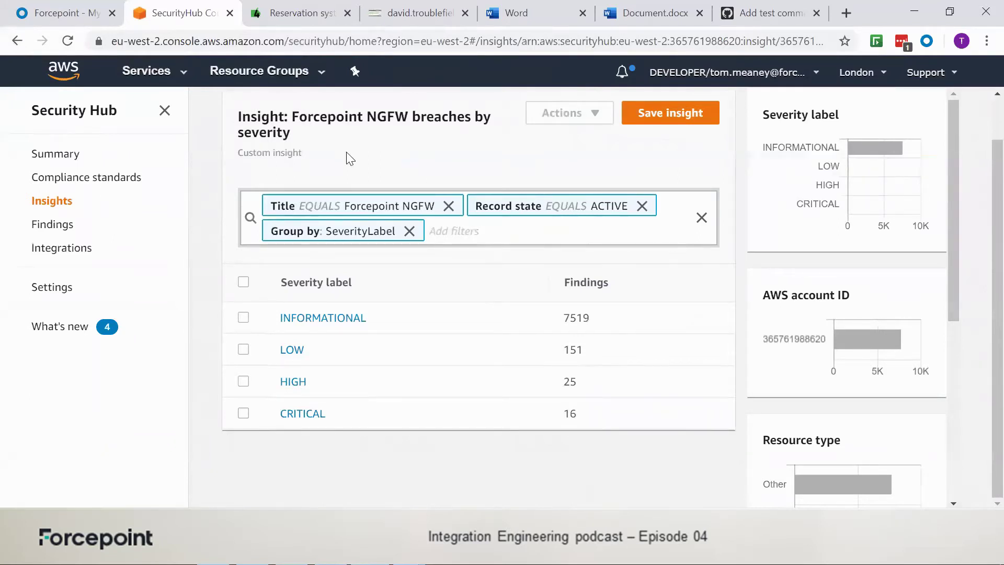
scroll(549, 235, down, 5)
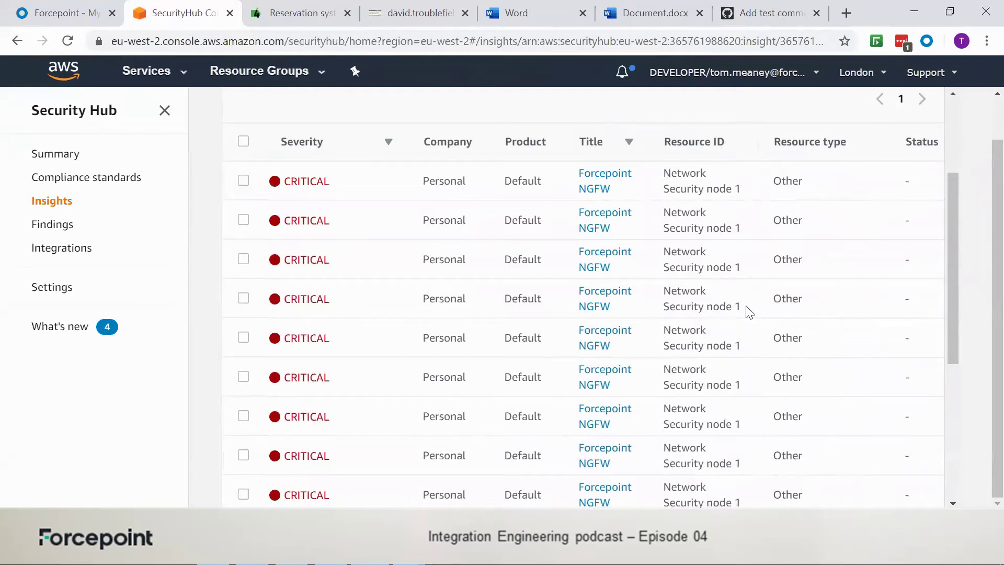
Open the first critical Forcepoint NGFW finding and view its Finding JSON.
click(601, 179)
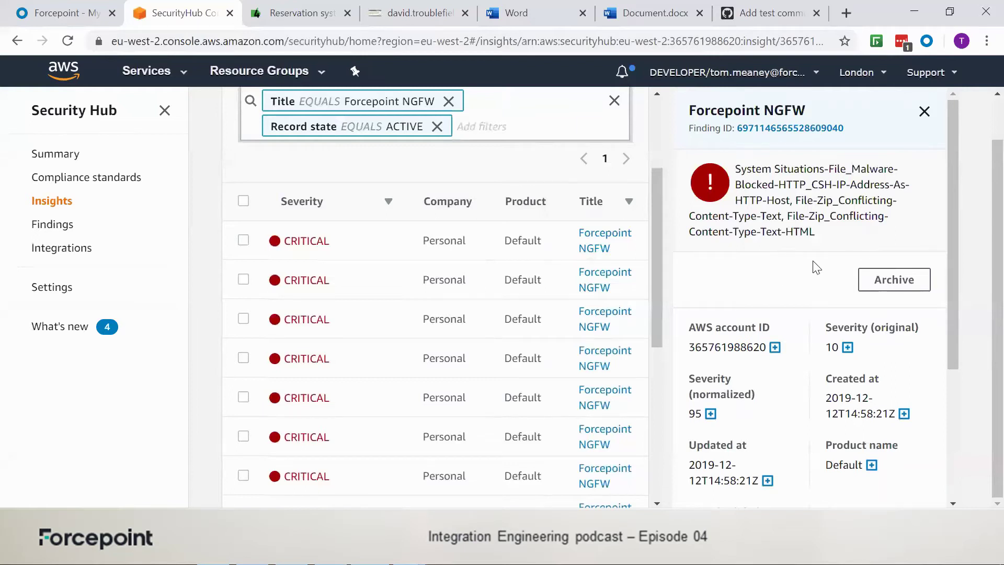
click(782, 129)
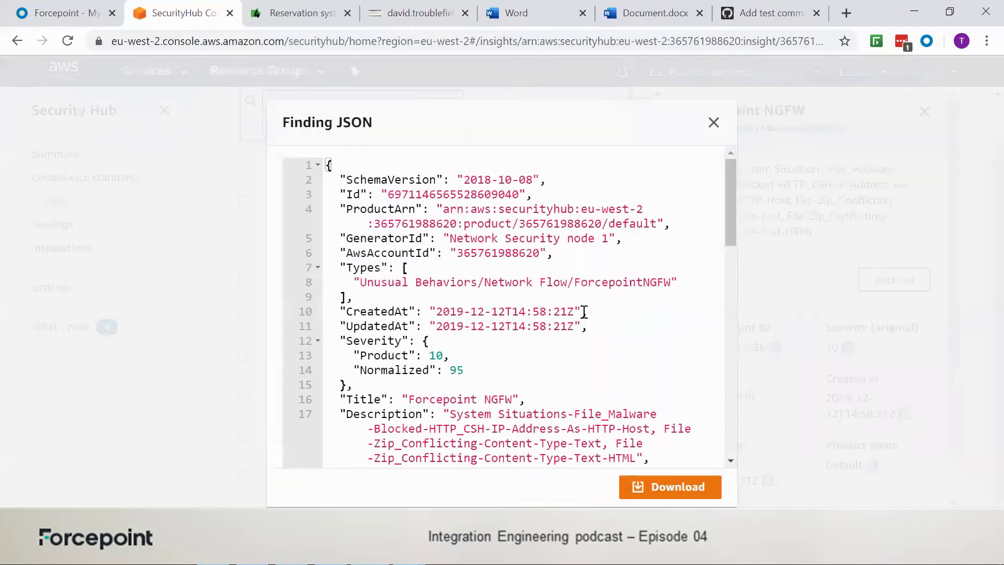
scroll(583, 311, down, 1)
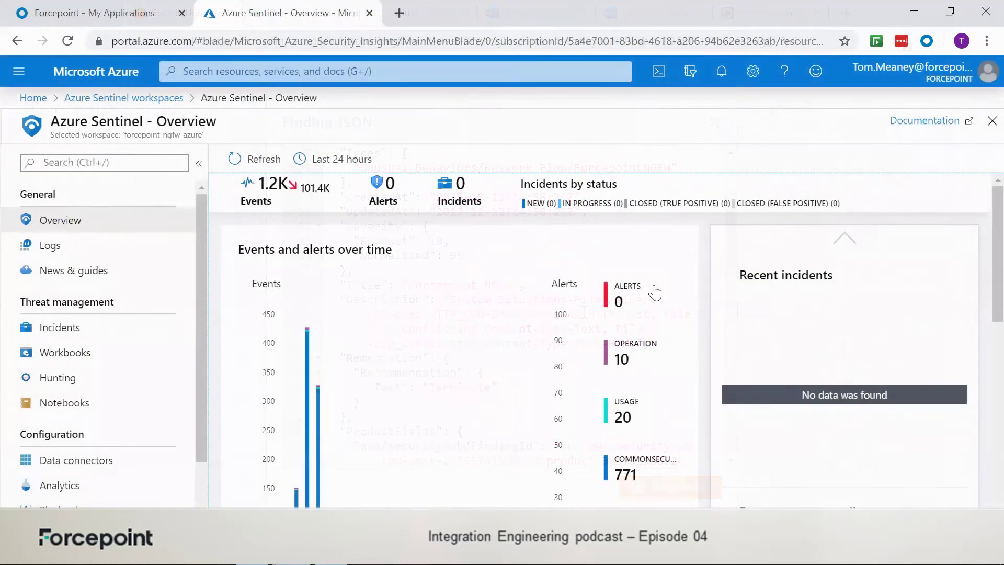
Review the Sentinel Overview event charts, then open the workspace Logs.
scroll(745, 311, down, 2)
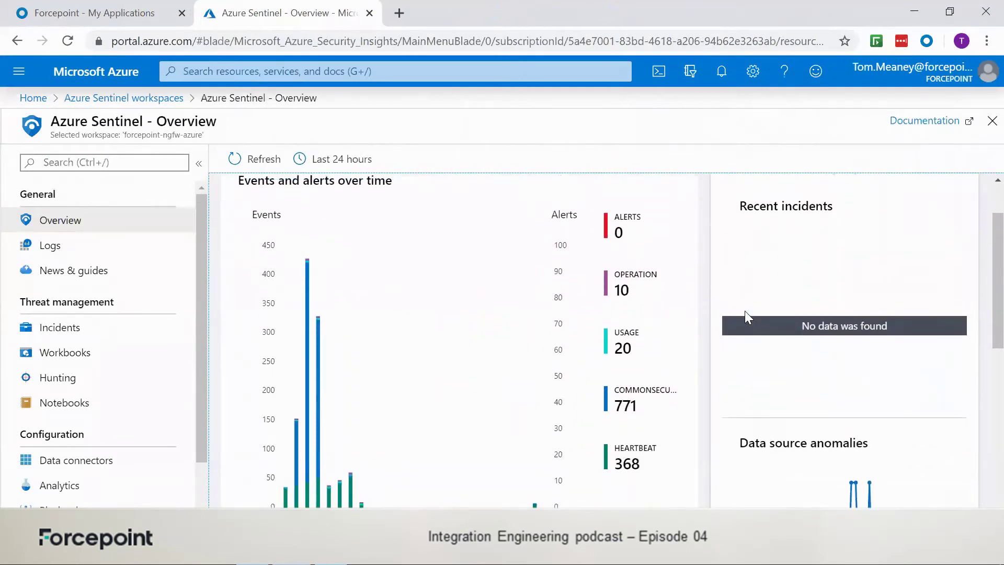
scroll(744, 311, up, 2)
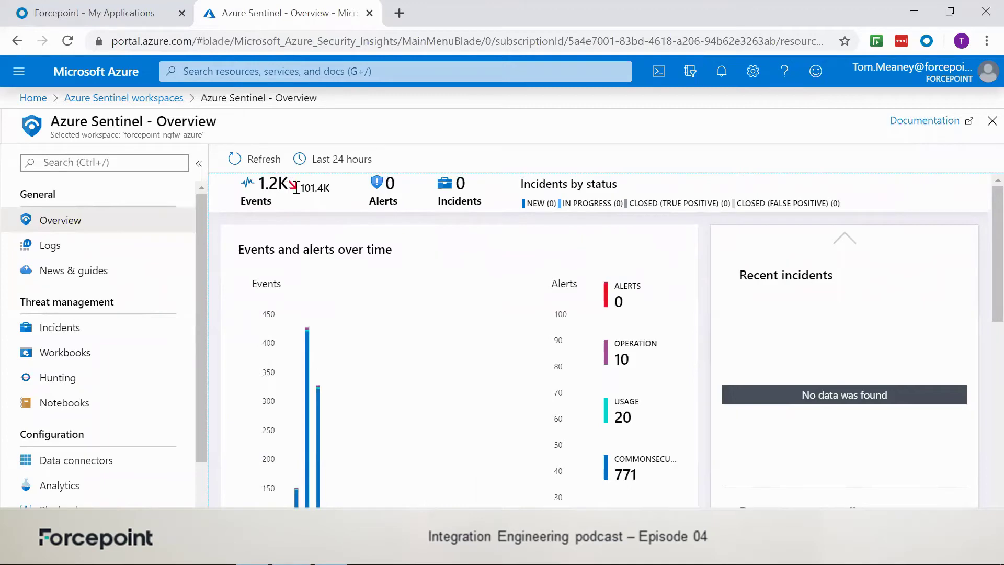
scroll(653, 376, down, 3)
scroll(654, 376, up, 1)
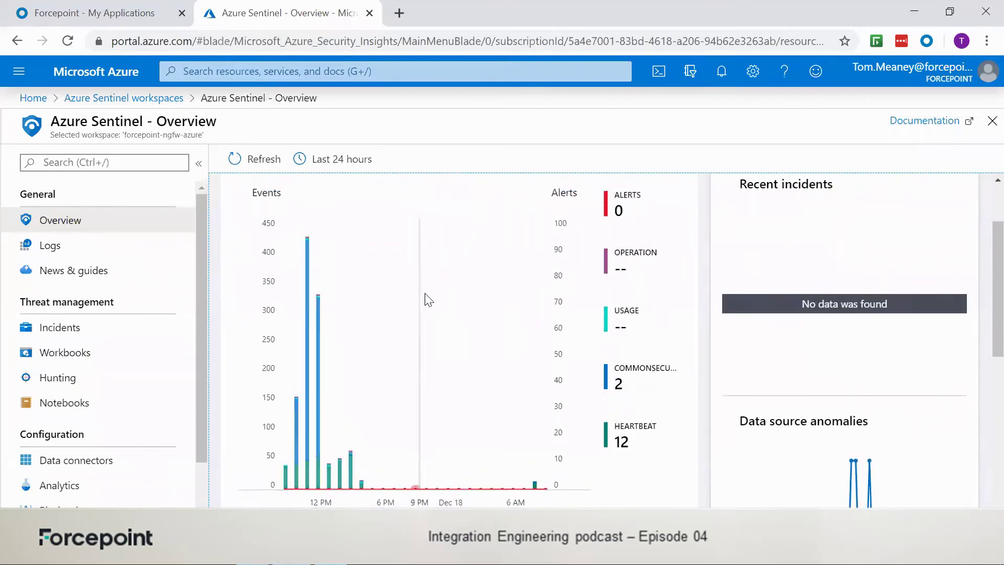
click(100, 242)
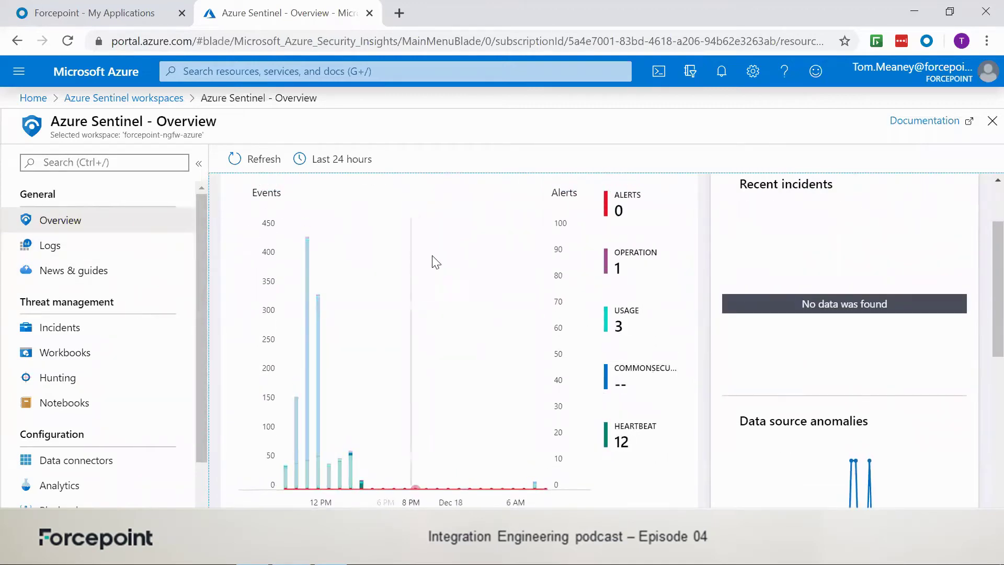
scroll(619, 322, down, 1)
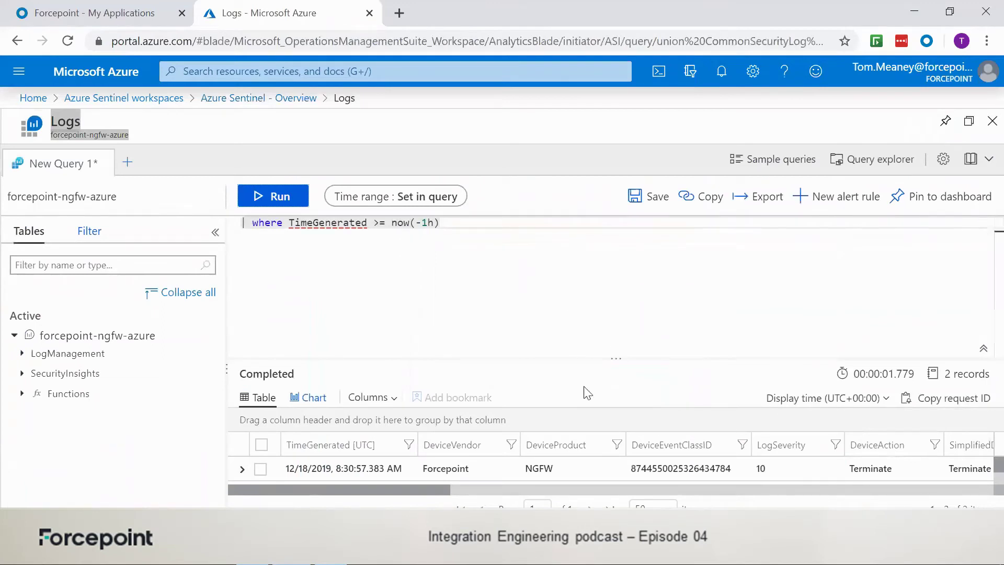
Enlarge the results pane and expand the 8:30:57 Terminate record's details.
scroll(583, 465, down, 1)
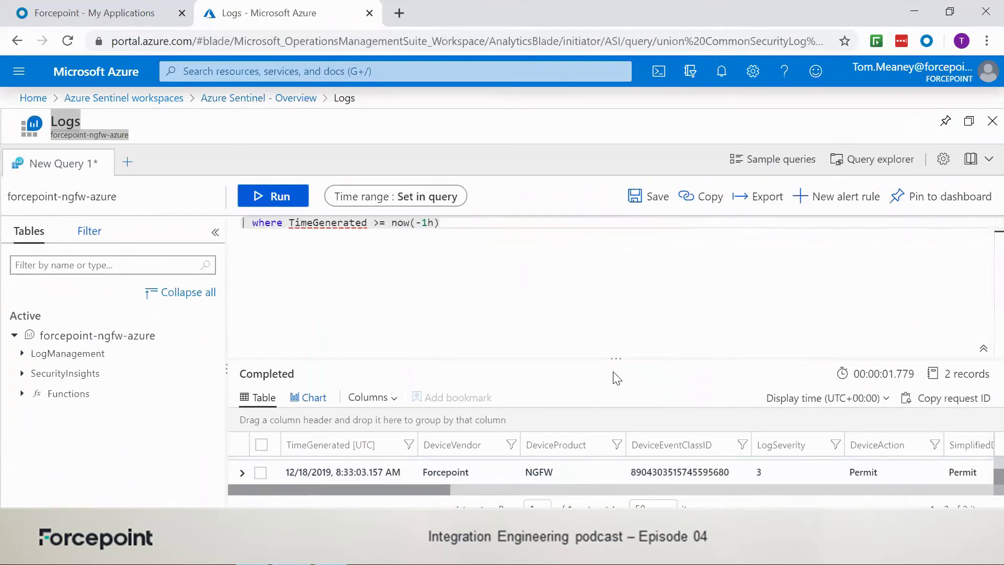
drag(615, 358, 613, 244)
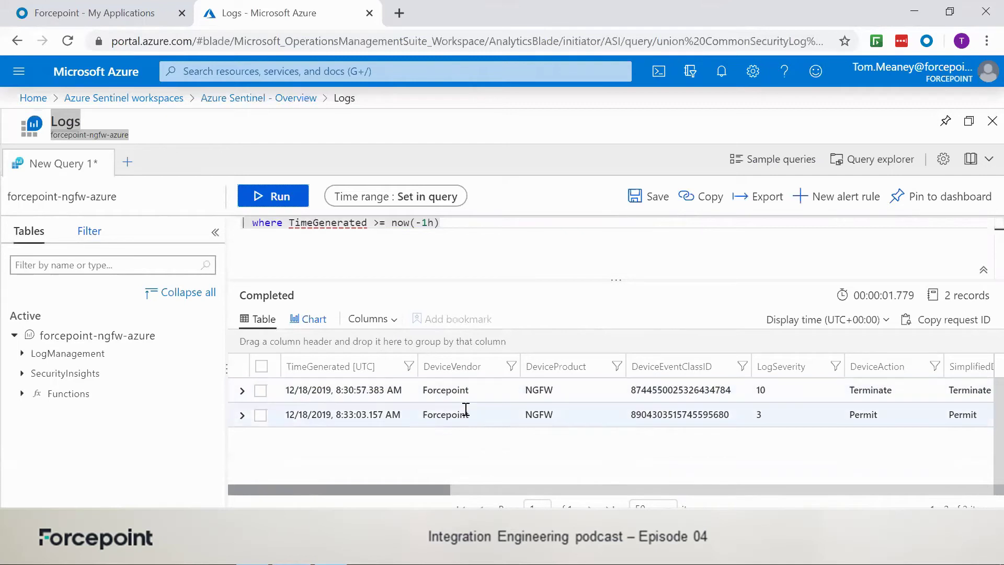
click(242, 392)
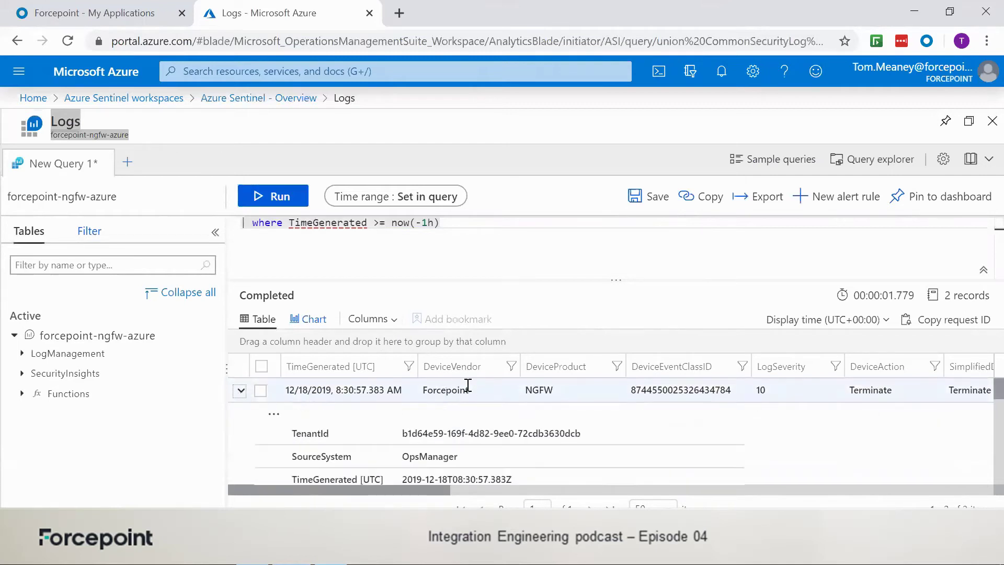
scroll(464, 387, down, 1)
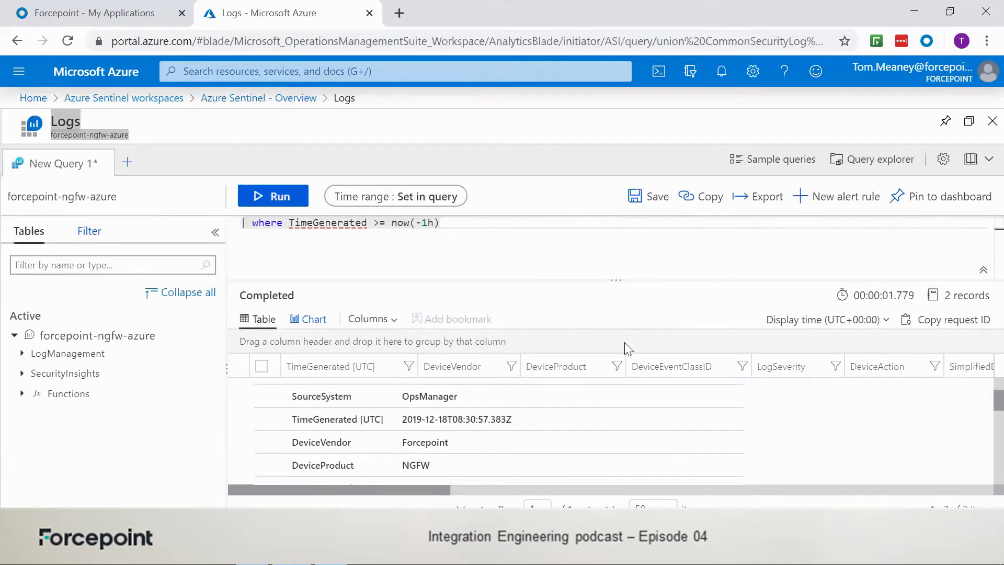
scroll(589, 407, down, 1)
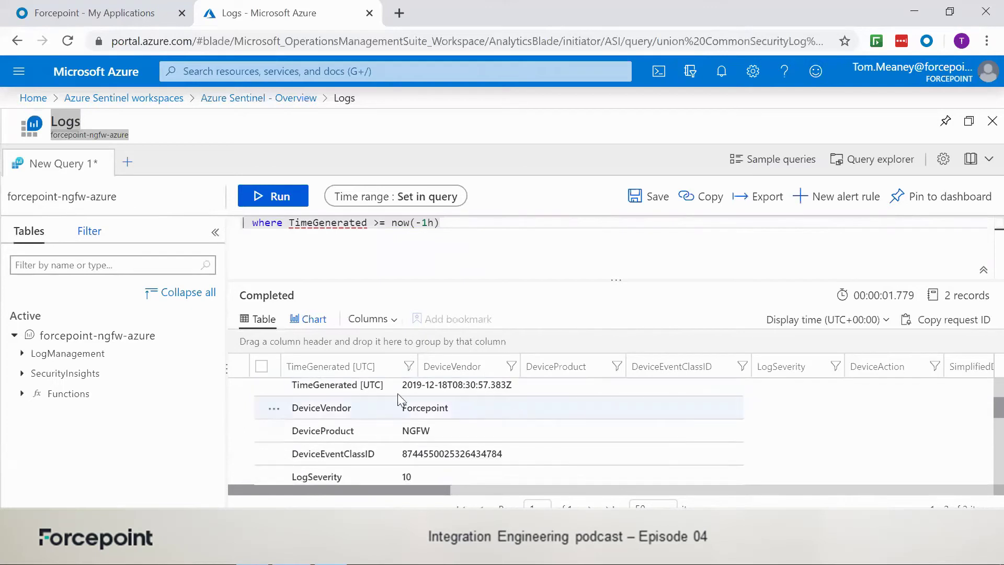
scroll(564, 442, down, 1)
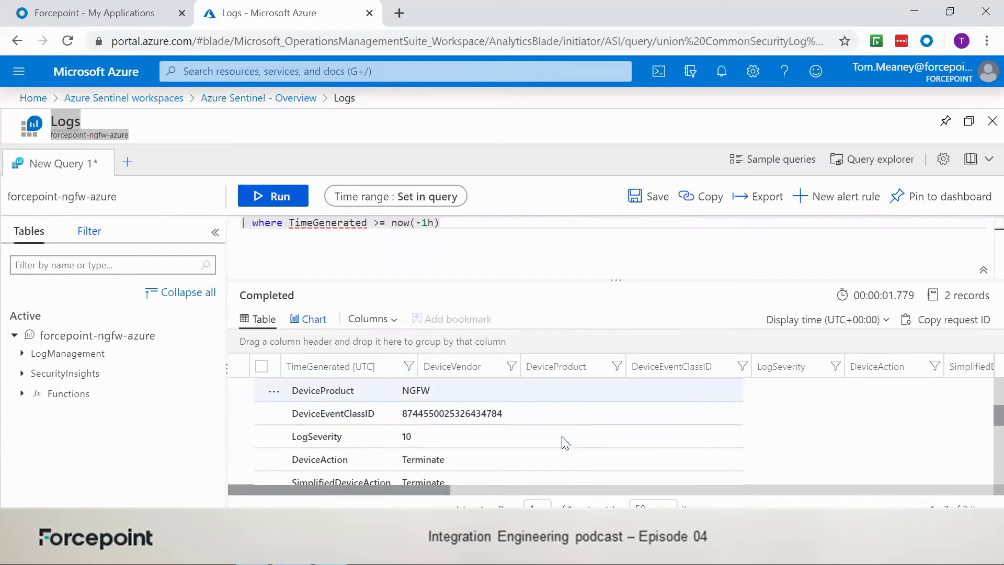
scroll(564, 441, down, 3)
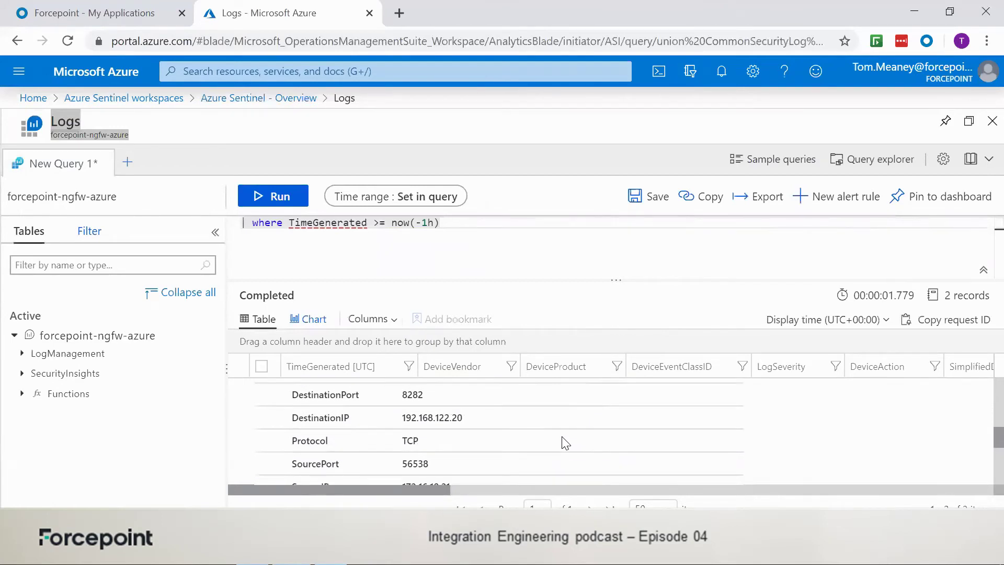
scroll(564, 442, down, 5)
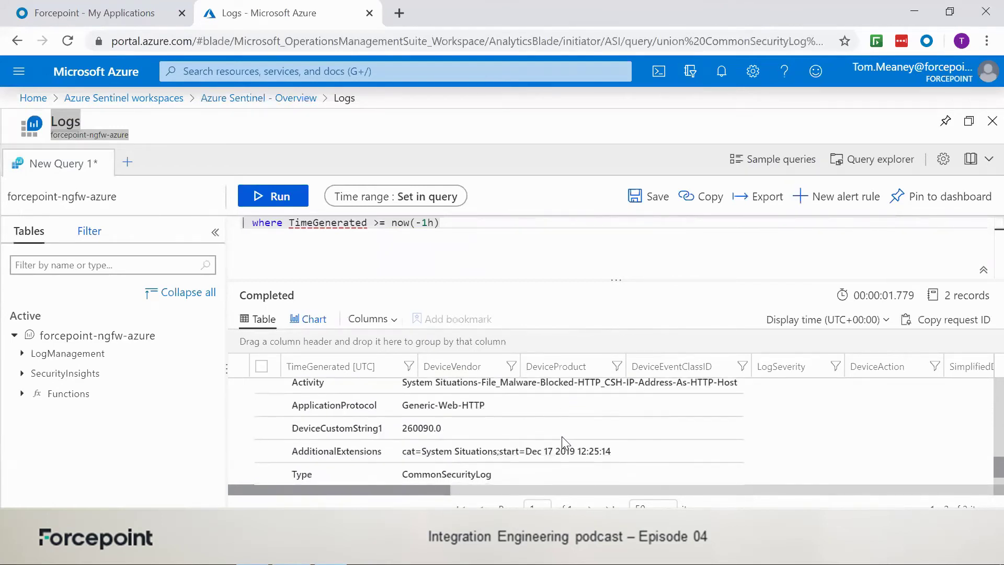
scroll(561, 436, up, 1)
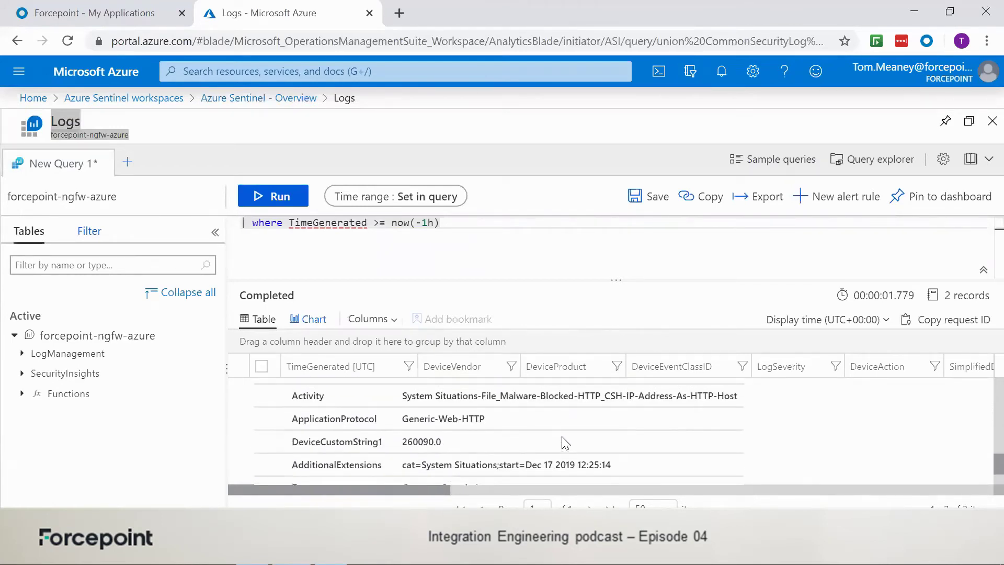
Select the record's Activity value and its DeviceCustomString1 value 260090.0.
triple_click(481, 396)
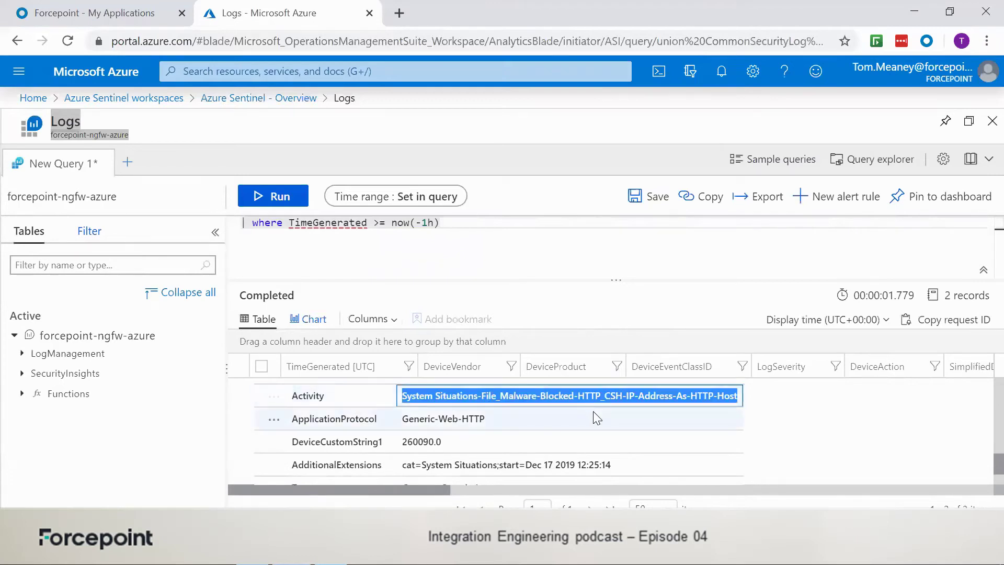
click(568, 426)
click(430, 442)
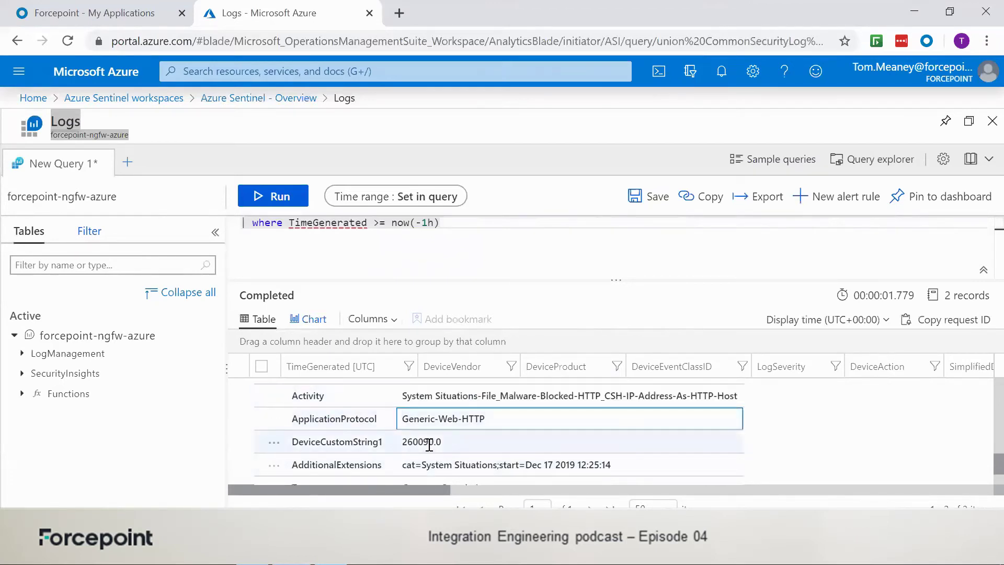
double_click(429, 443)
scroll(517, 450, down, 1)
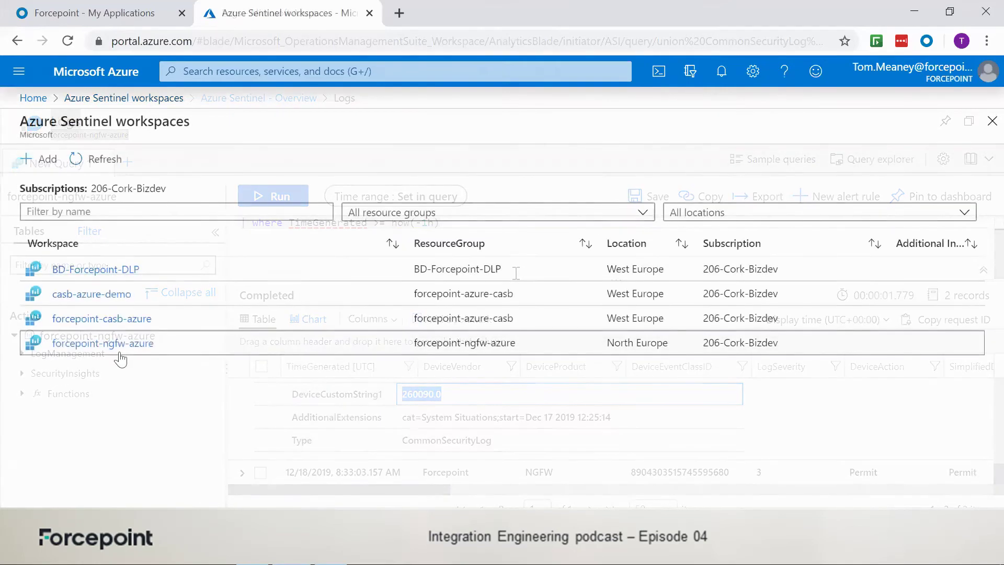
In the forcepoint-ngfw-azure workspace, search data connectors for 'comm' and select Common Event Format (CEF).
click(121, 352)
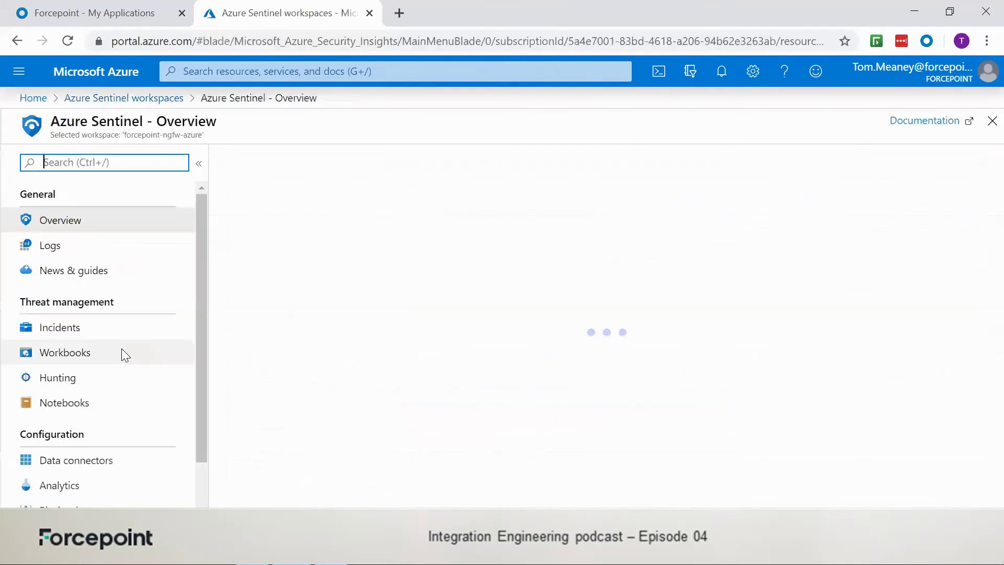
click(98, 463)
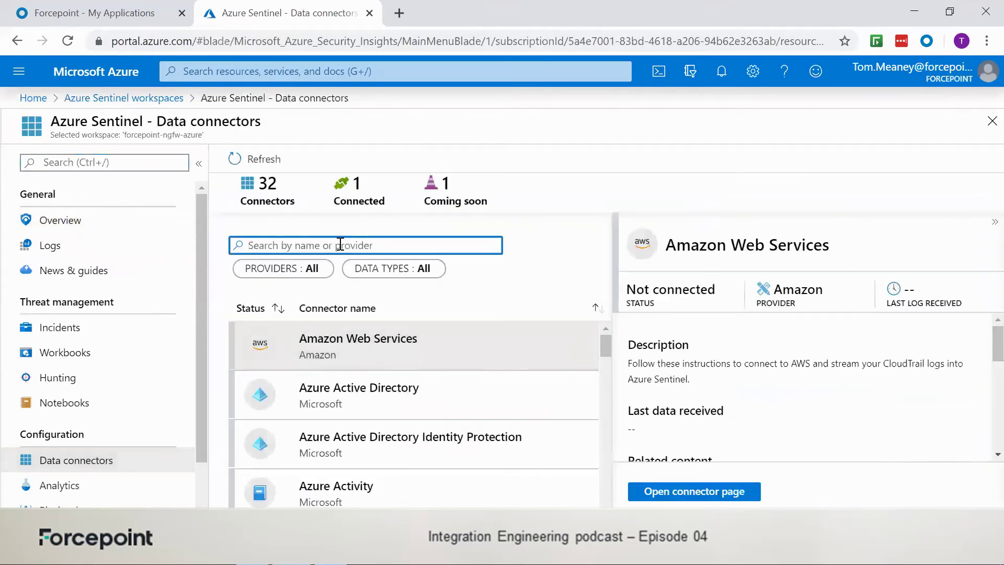
text(comm)
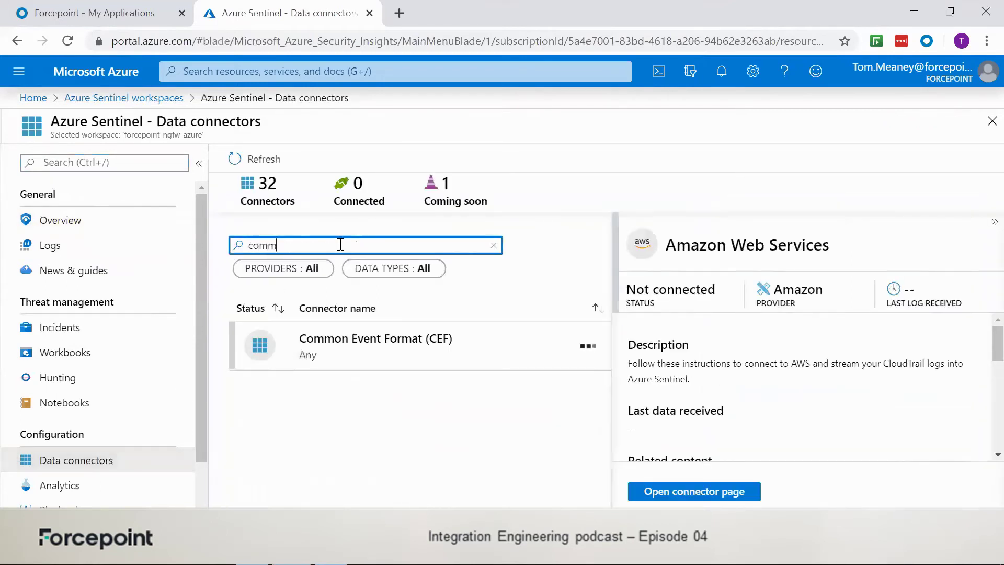
click(400, 344)
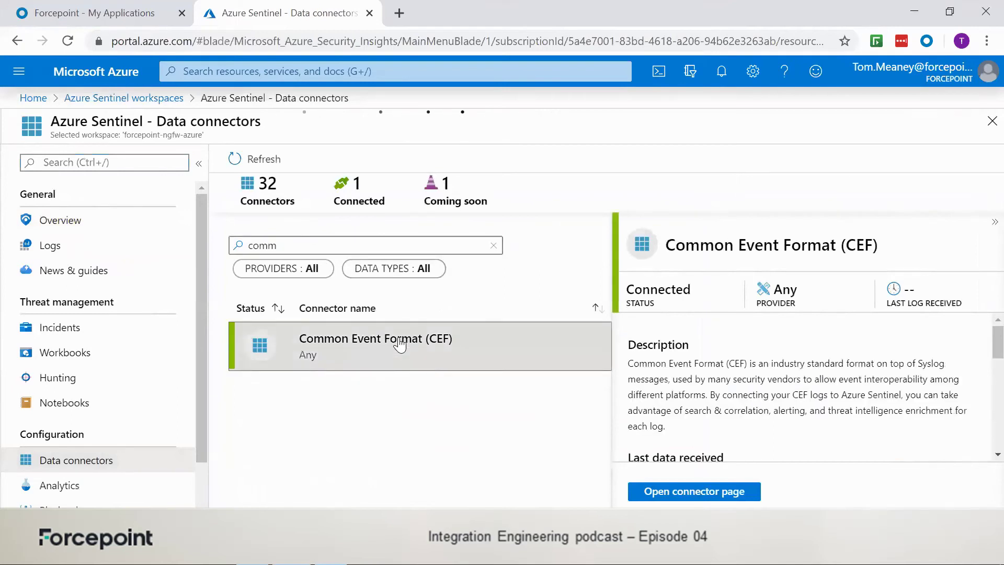
Open the CEF connector page and select text in its collector install command.
click(724, 494)
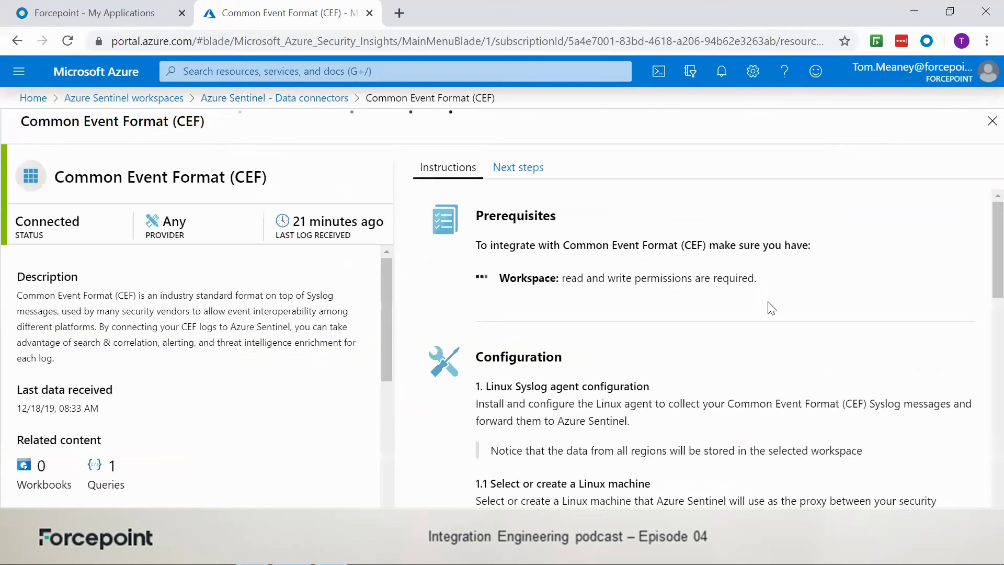
scroll(769, 307, down, 3)
scroll(768, 307, down, 4)
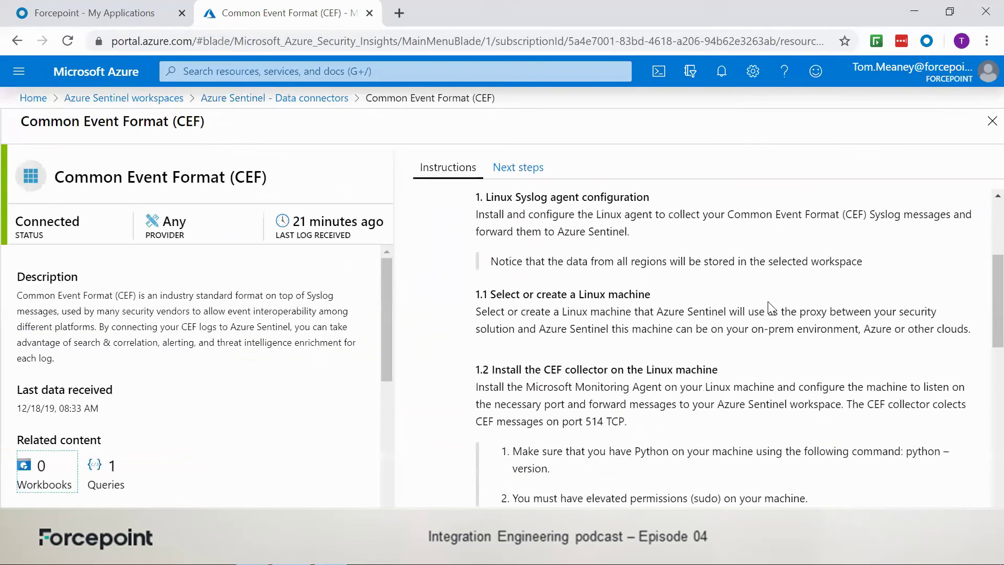
scroll(772, 307, down, 3)
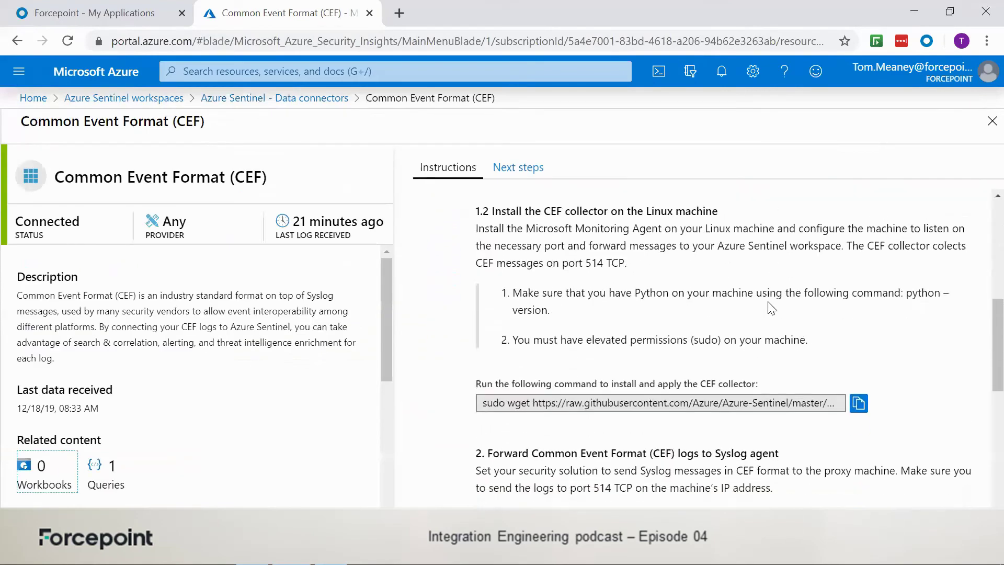
double_click(734, 400)
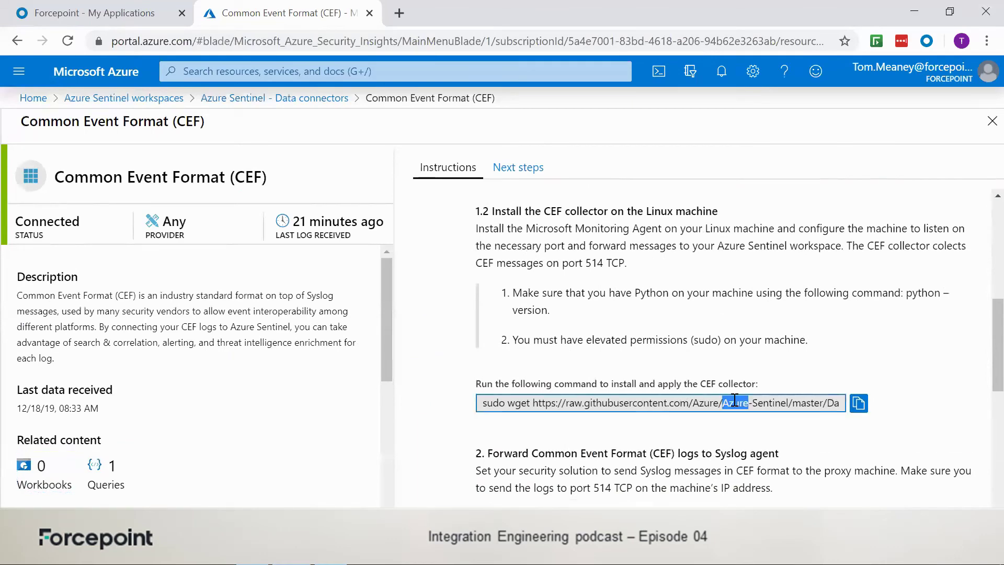
key(alt+Tab)
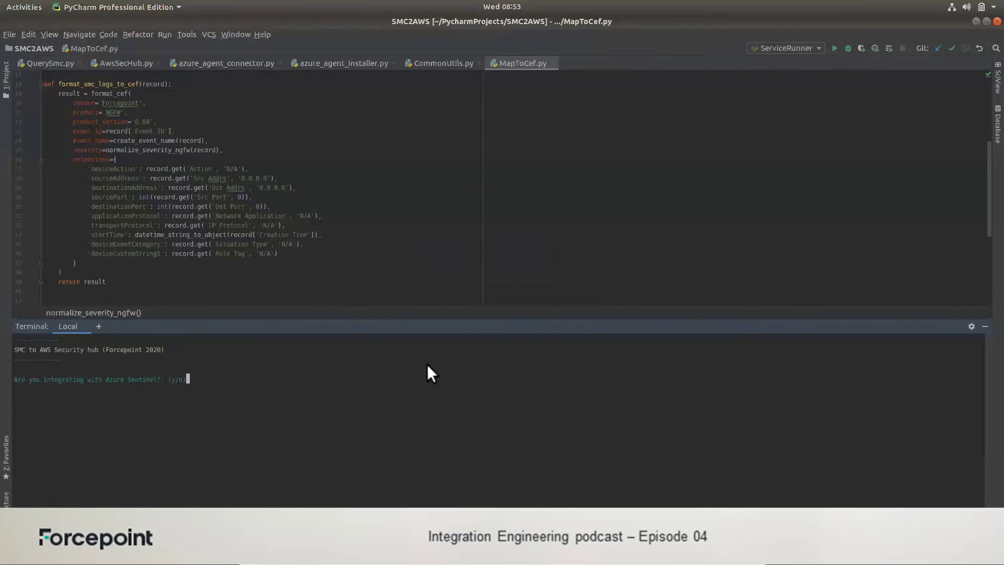
Answer y to both the Azure Sentinel and AWS Security Hub integration prompts.
text(y)
key(Return)
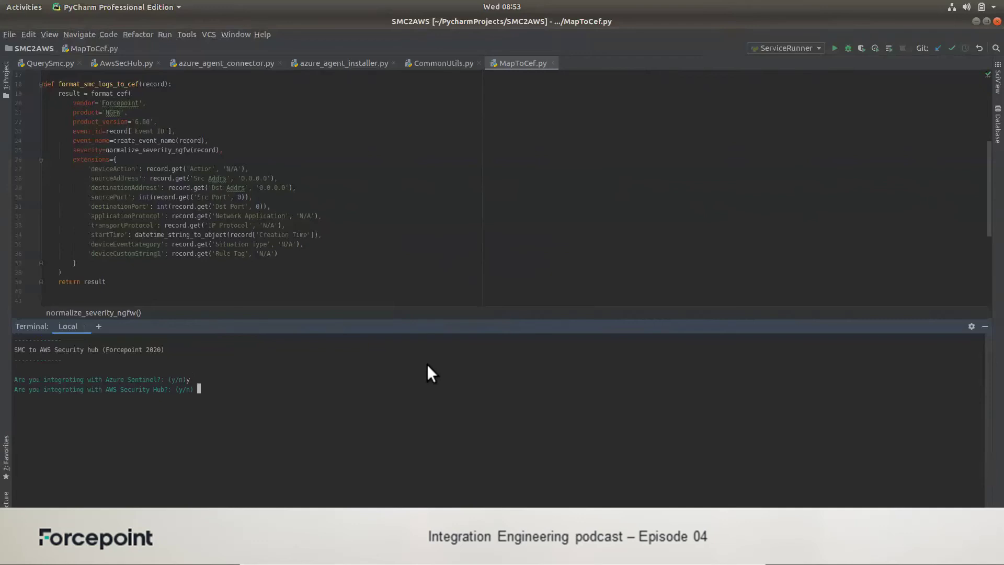
text(y)
key(Return)
key(Return)
key(Return)
key(Return)
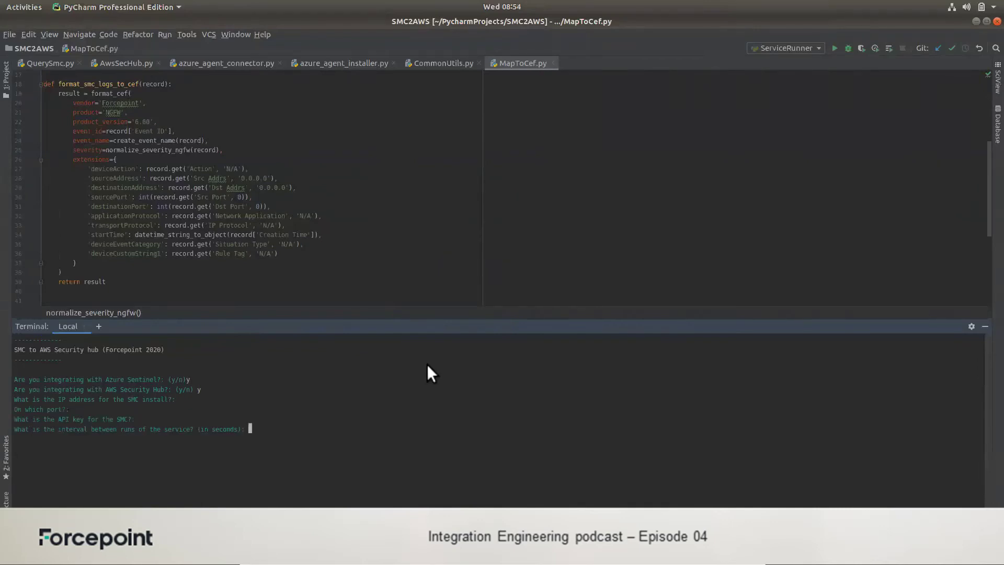